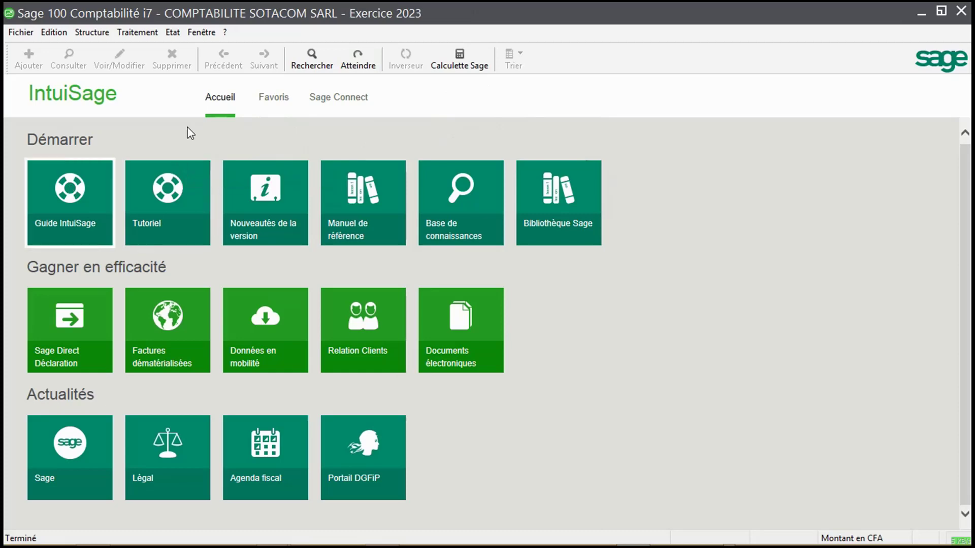
Open the Journaux de saisie list and look through its journals from ACHATS to VENTES
left_click(95, 36)
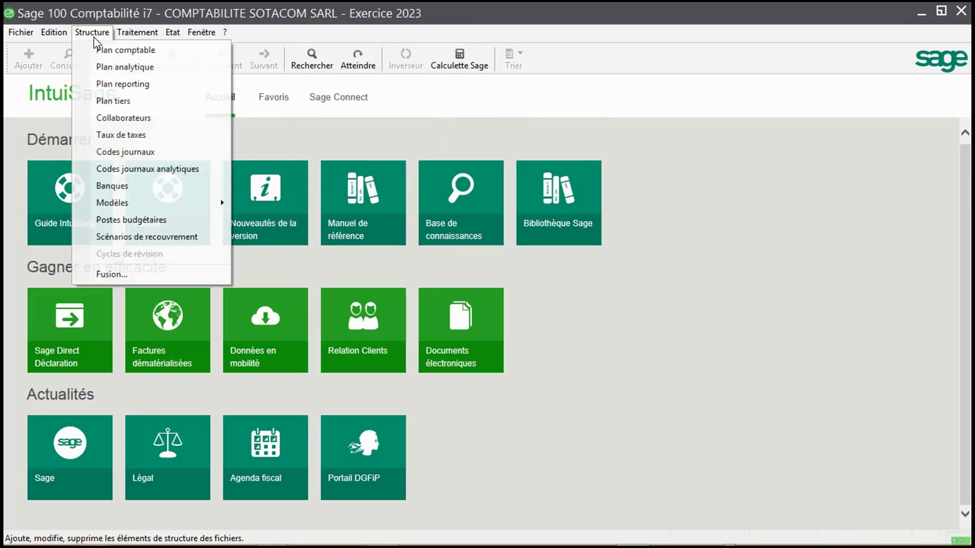
mouse_move(133, 33)
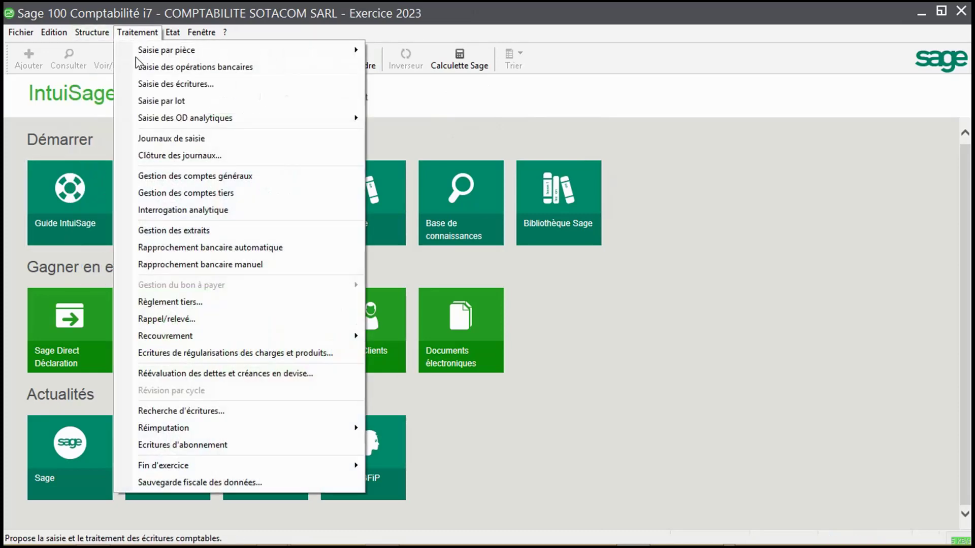
left_click(178, 143)
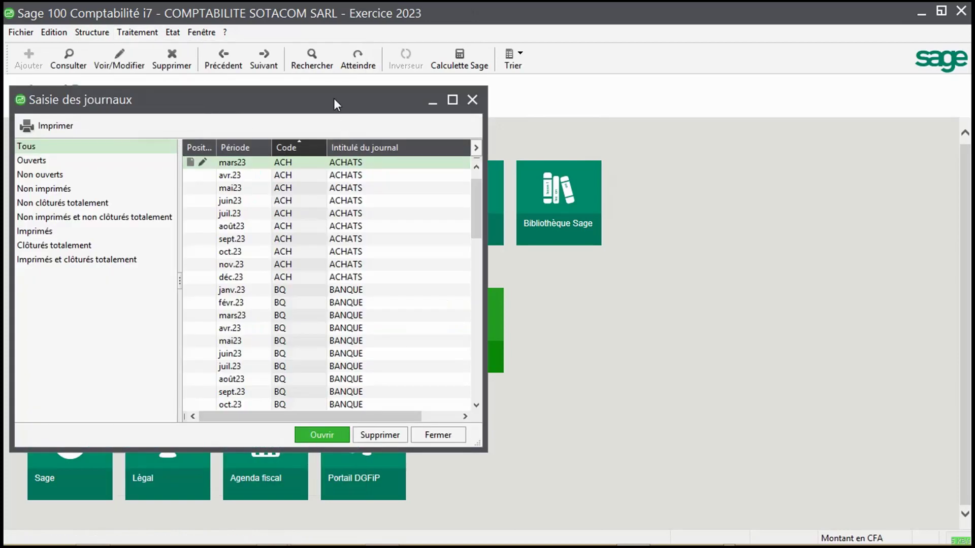
left_click_drag(355, 101, 524, 124)
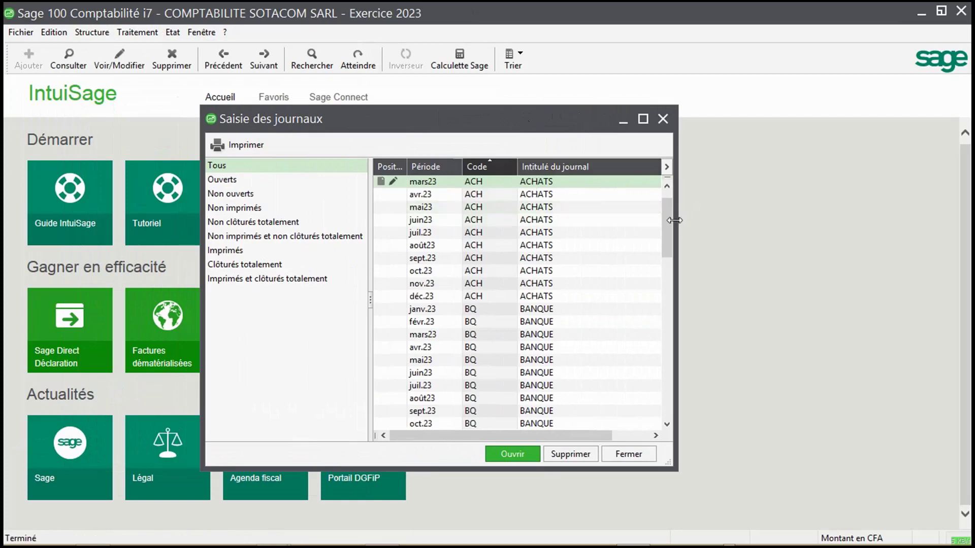
left_click_drag(668, 230, 680, 390)
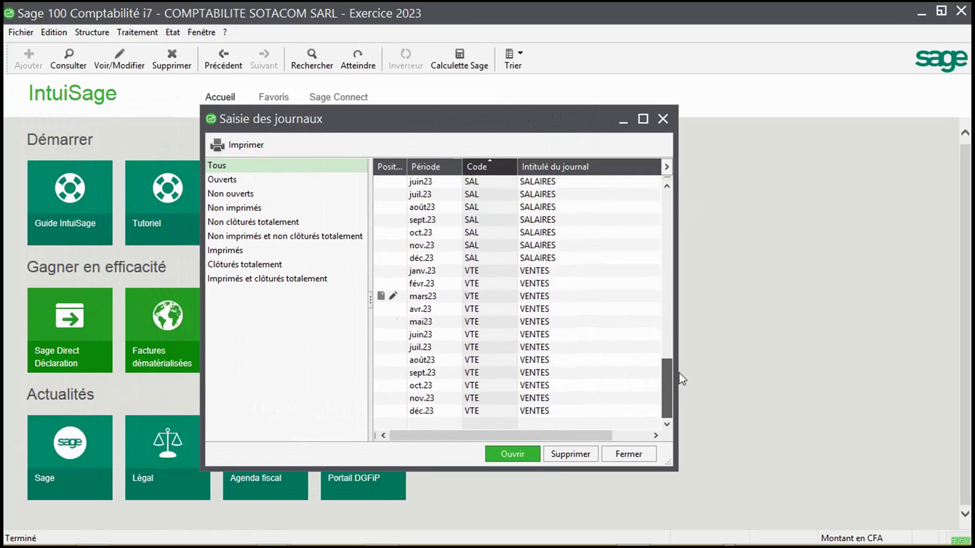
left_click_drag(682, 334, 651, 178)
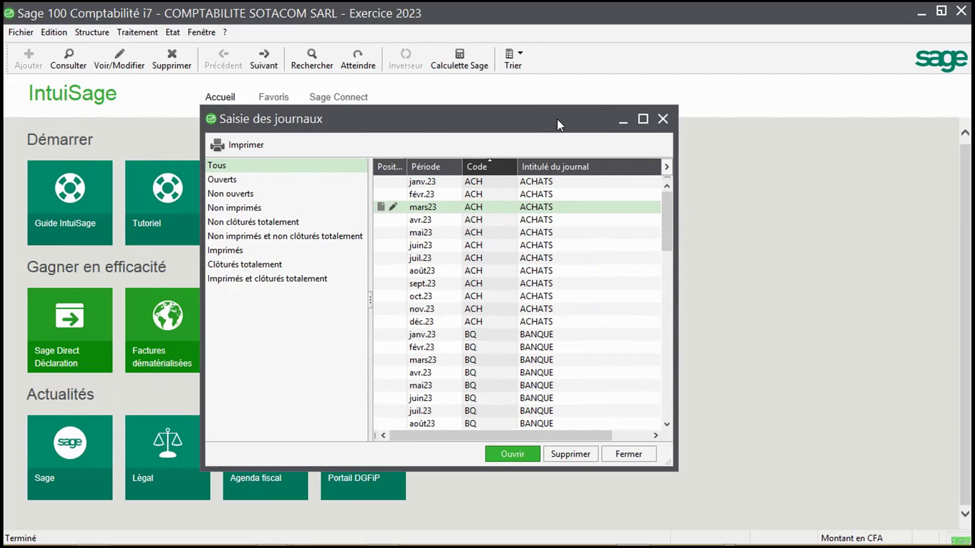
Reposition the journal list window and maximize it to fill the workspace
left_click_drag(534, 120, 474, 141)
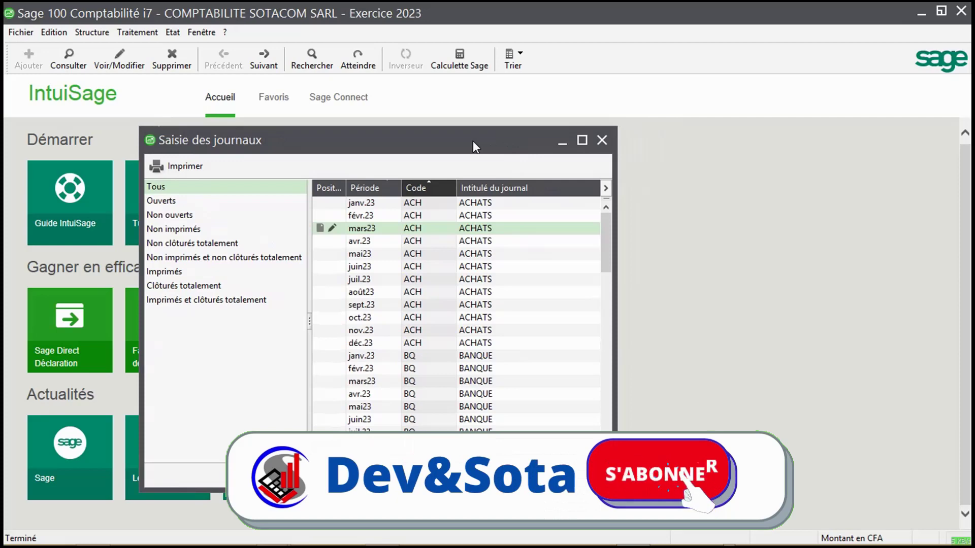
left_click_drag(473, 141, 593, 138)
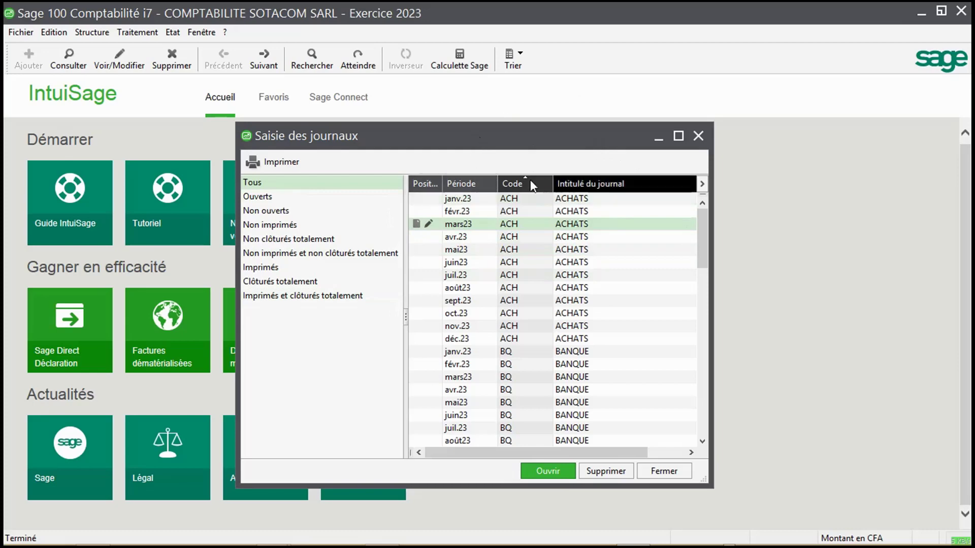
mouse_move(703, 240)
left_mouse_down()
mouse_move(706, 333)
mouse_move(702, 223)
mouse_move(708, 379)
mouse_move(697, 226)
left_mouse_up()
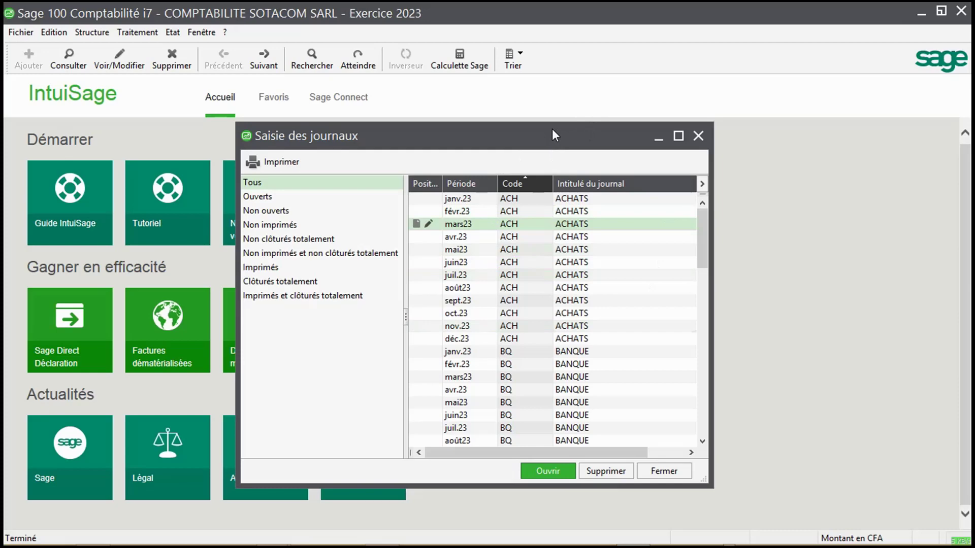
left_click(679, 136)
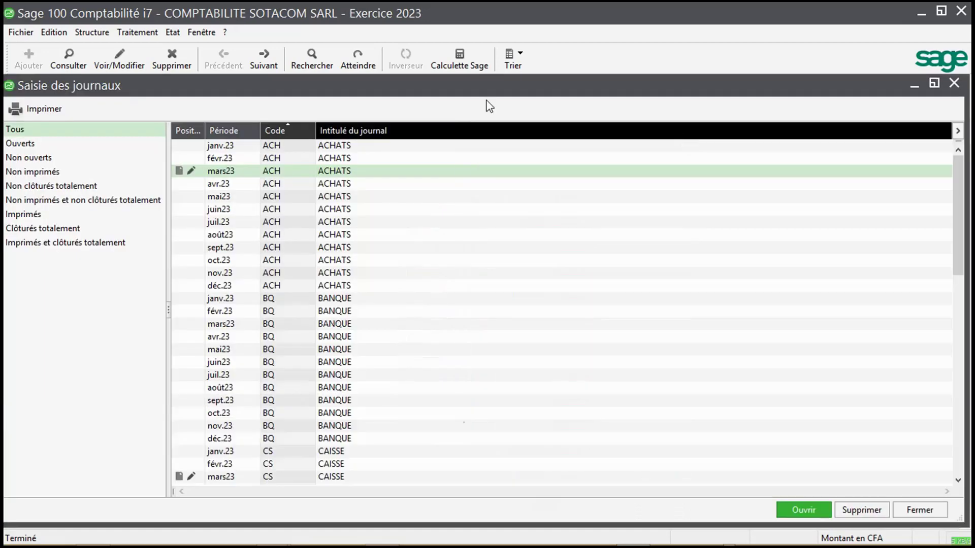
left_click_drag(959, 271, 968, 222)
Start batch entry (Saisie par lot) and browse to the FORMATION folder in YOUTUBE > LA CHAINE YOUTUBE DEV&SOTA on drive E:
left_click(135, 36)
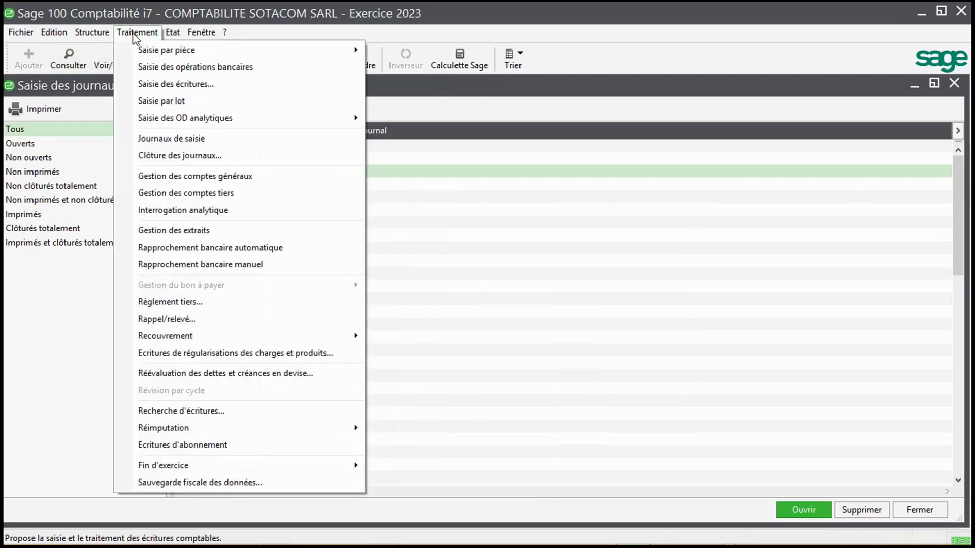
left_click(159, 103)
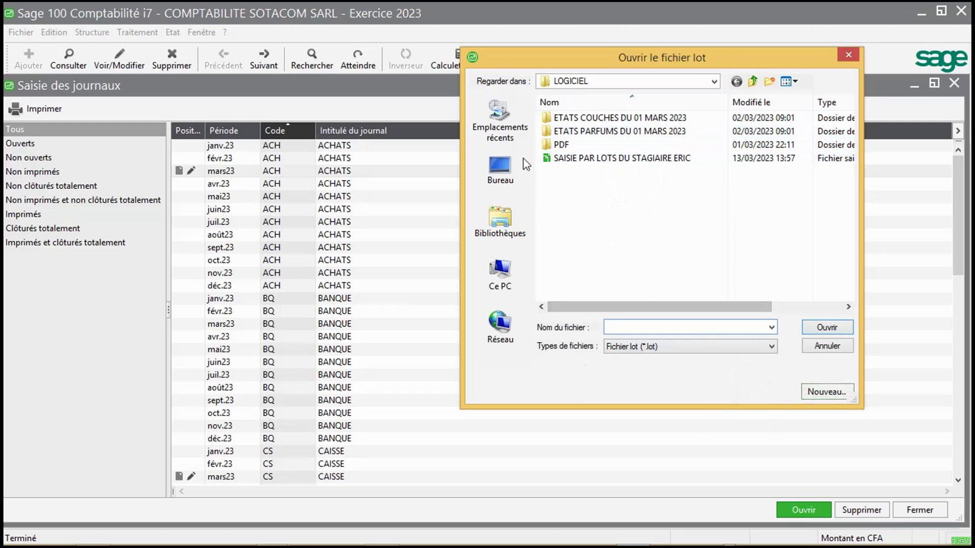
left_click(502, 278)
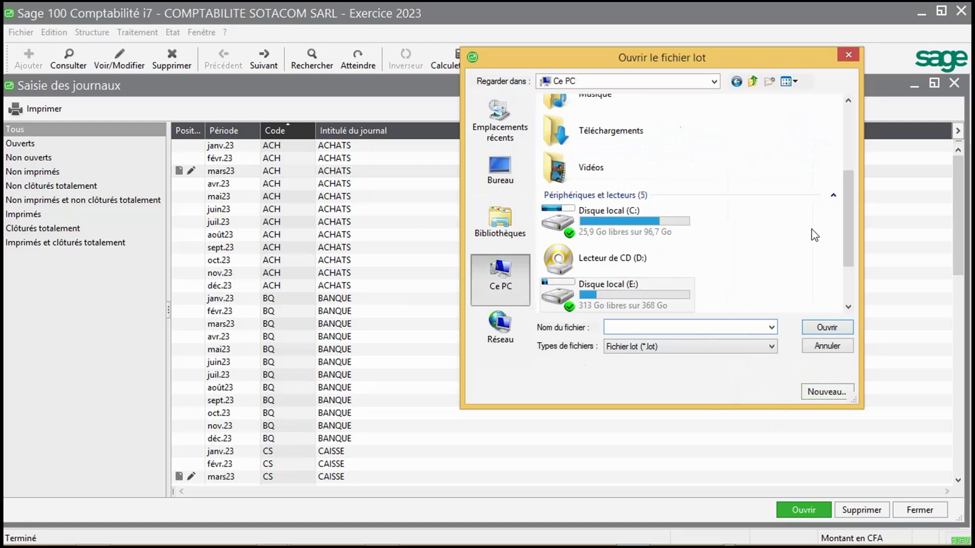
double_click(660, 292)
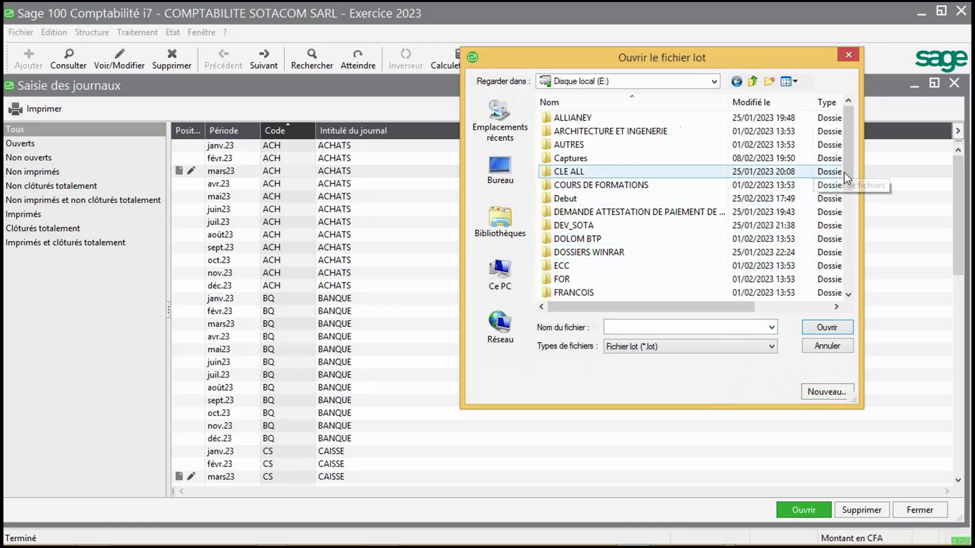
left_click_drag(847, 173, 849, 301)
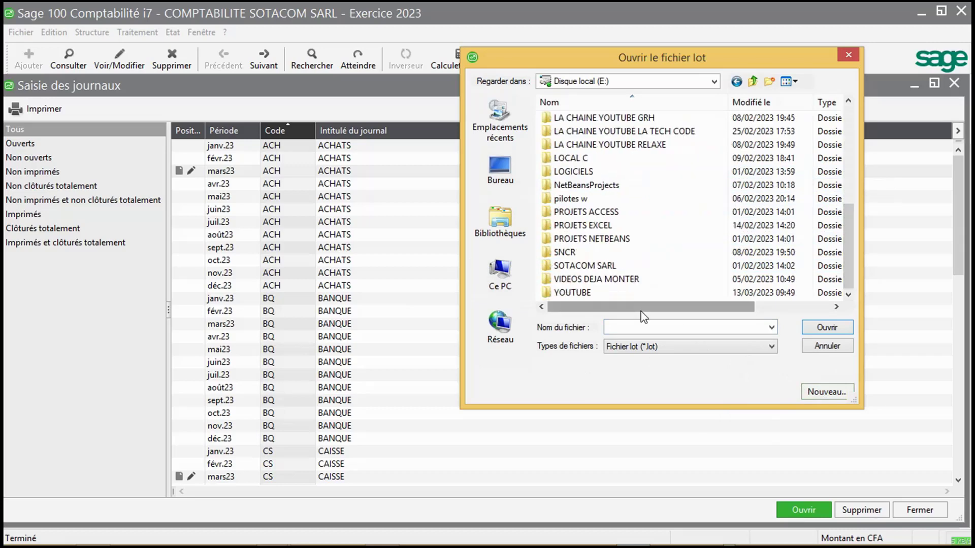
double_click(614, 293)
double_click(609, 118)
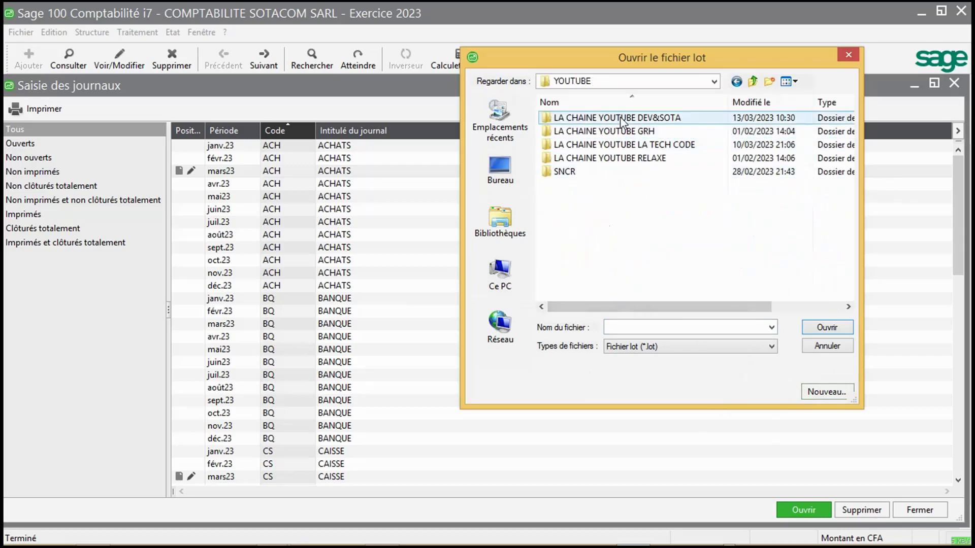
double_click(572, 144)
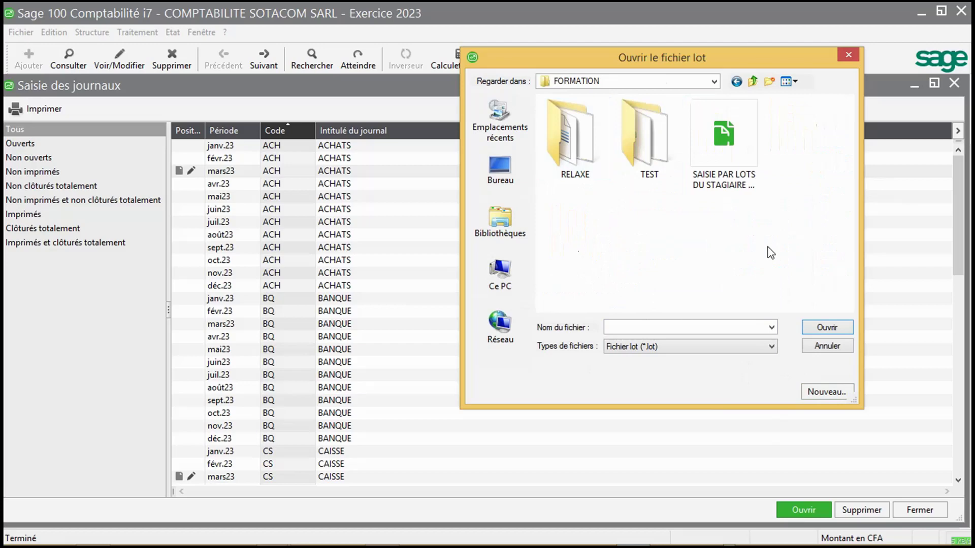
Create a folder named SAISIES PAR LOT in the FORMATION folder and start a new batch file from it
left_click(755, 86)
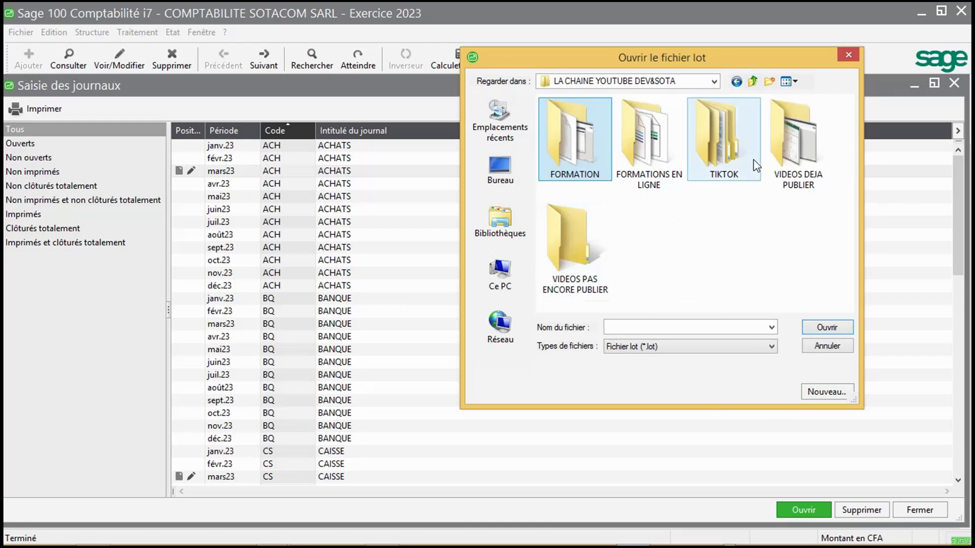
double_click(582, 125)
left_click(770, 83)
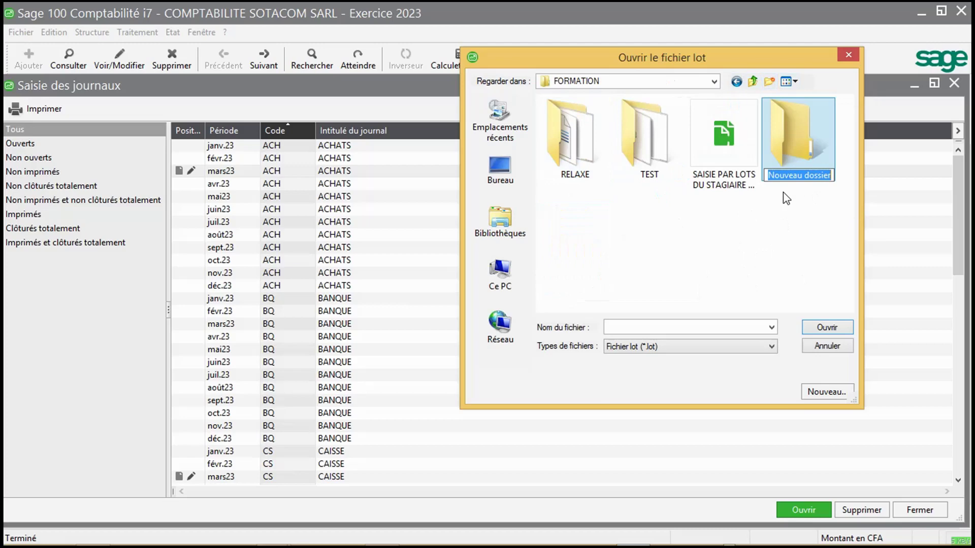
type("SA")
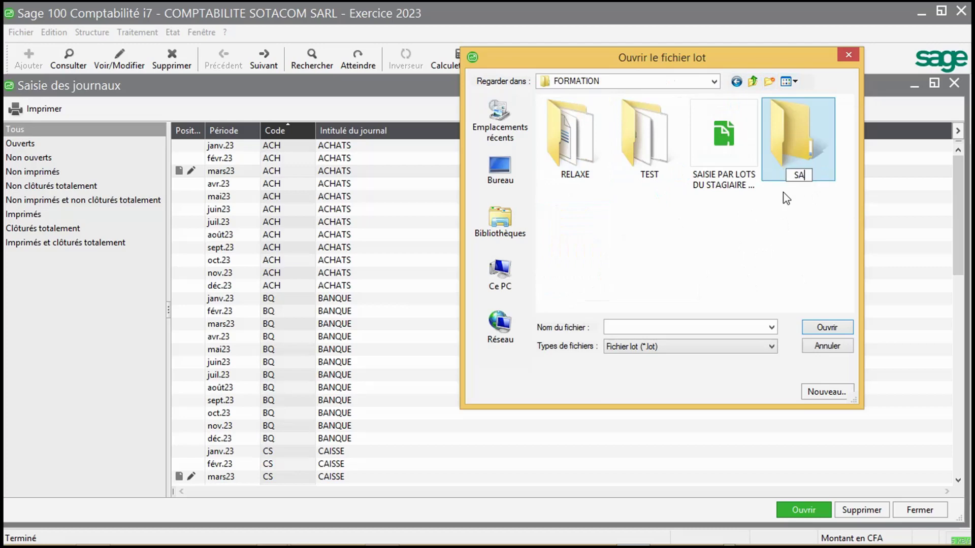
type("ISIES PAR LOT")
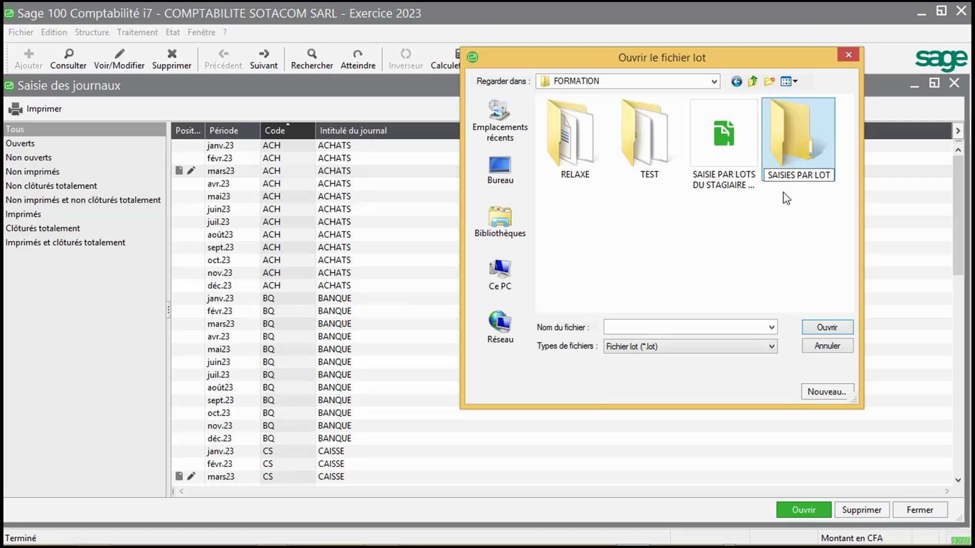
double_click(788, 128)
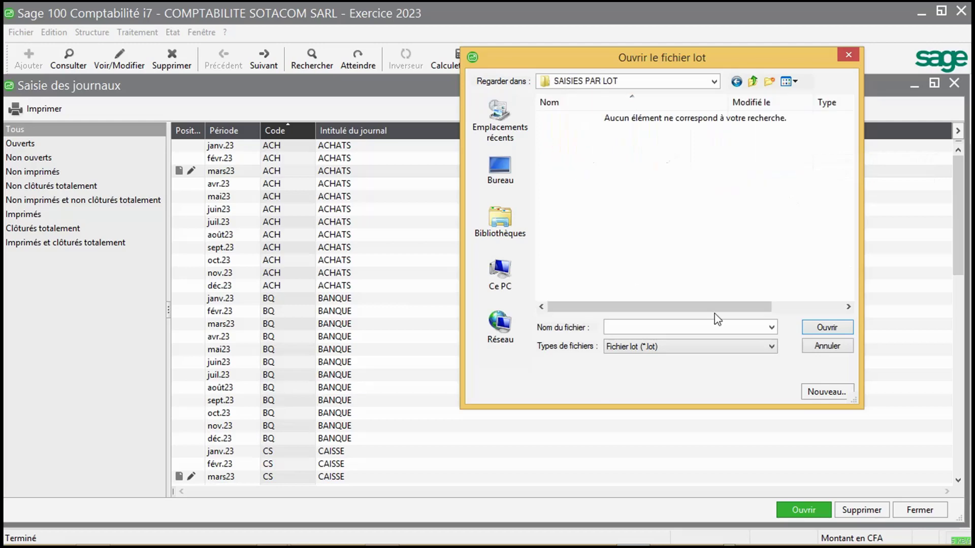
left_click(818, 392)
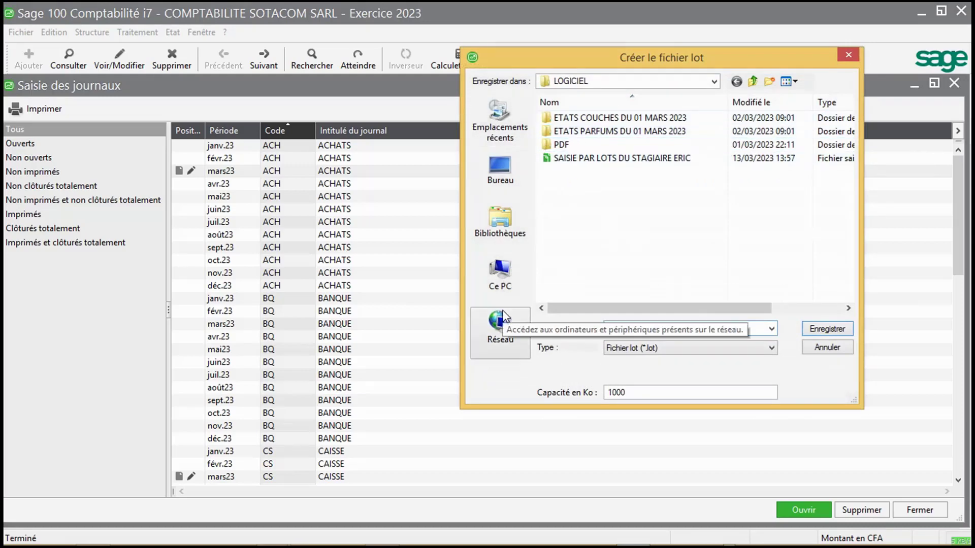
left_click(500, 284)
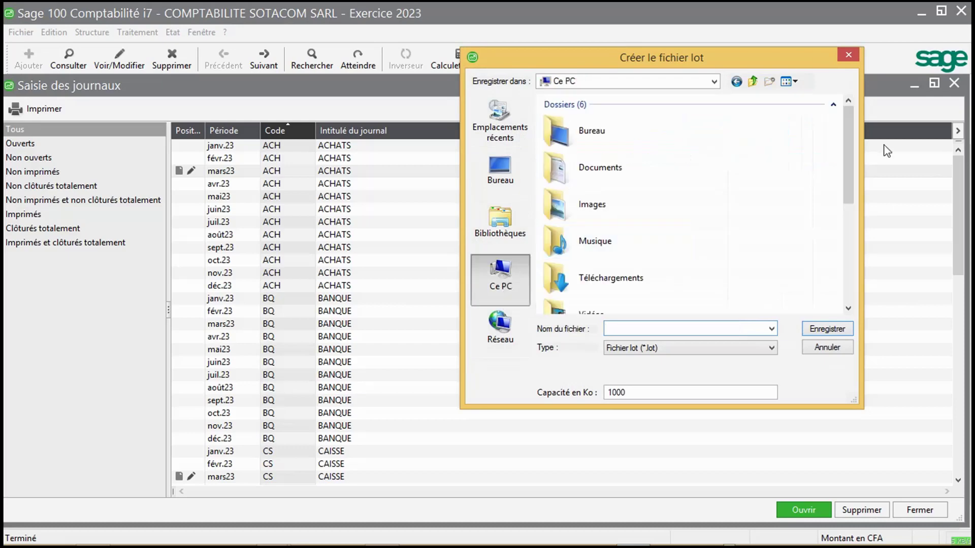
left_click_drag(847, 152, 844, 288)
left_click(616, 290)
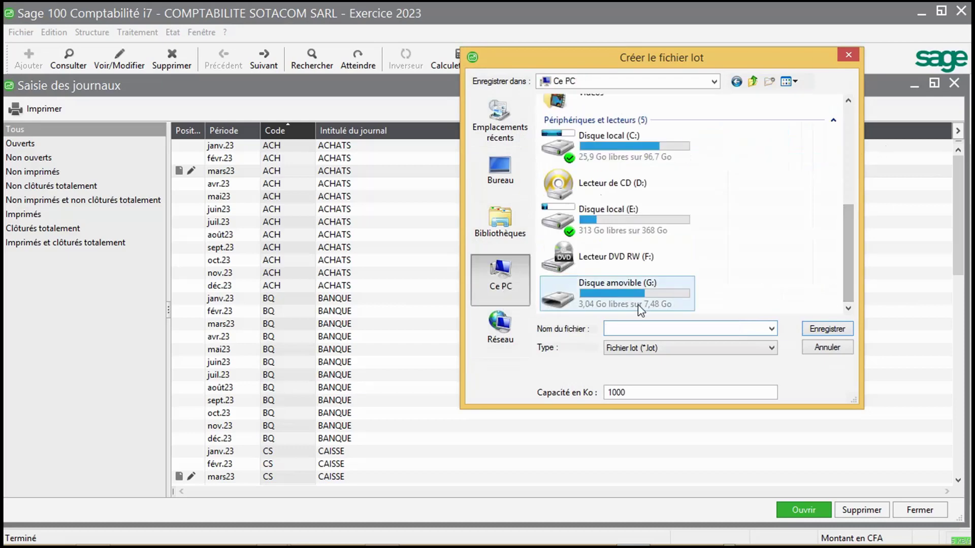
double_click(617, 290)
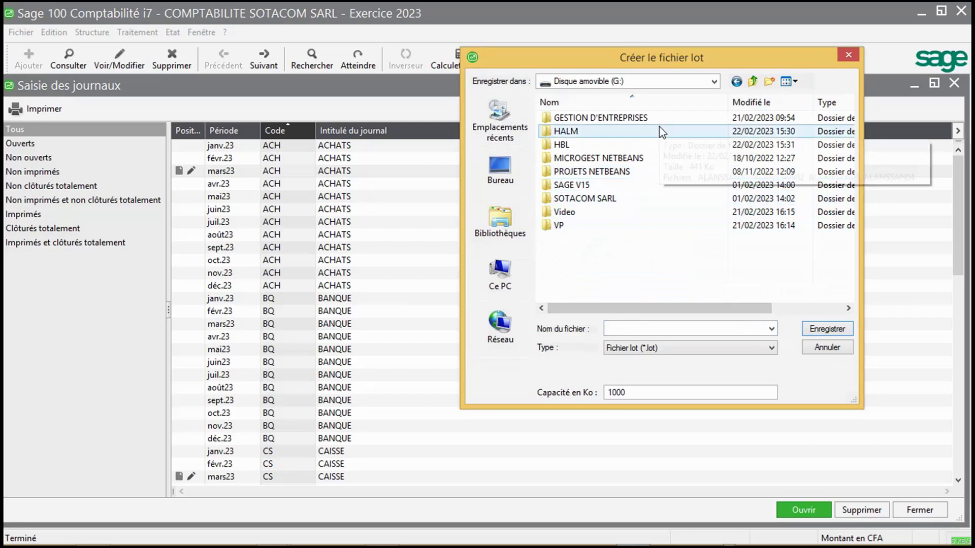
Set the new batch file's location to SAISIES PAR LOT in E: > YOUTUBE > LA CHAINE YOUTUBE DEV&SOTA > FORMATION
left_click(506, 278)
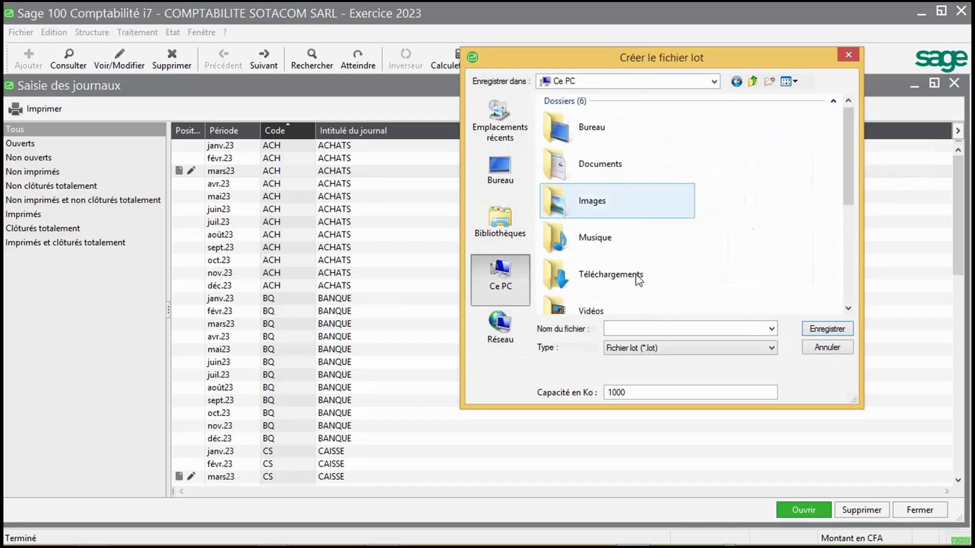
left_click_drag(853, 173, 853, 269)
double_click(660, 249)
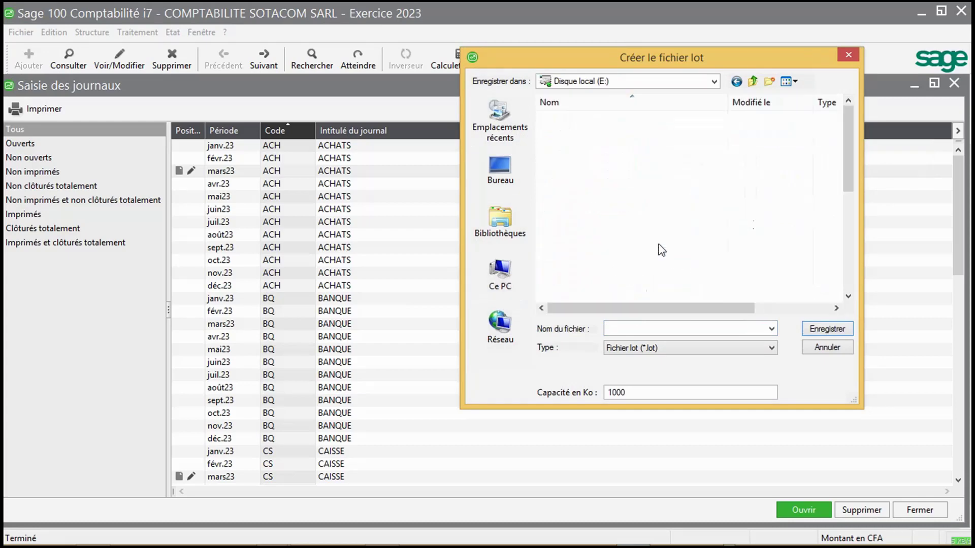
left_click_drag(852, 167, 851, 280)
double_click(650, 295)
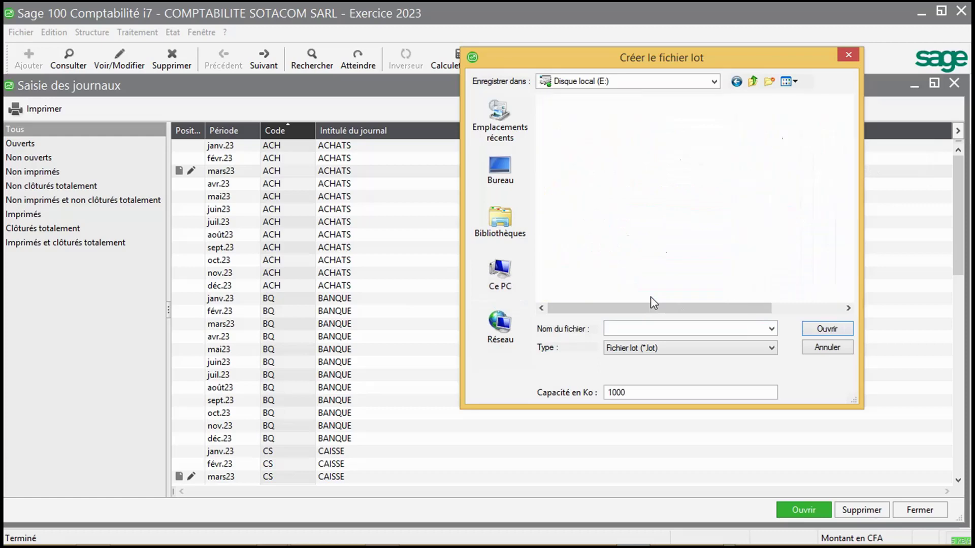
double_click(617, 120)
double_click(575, 142)
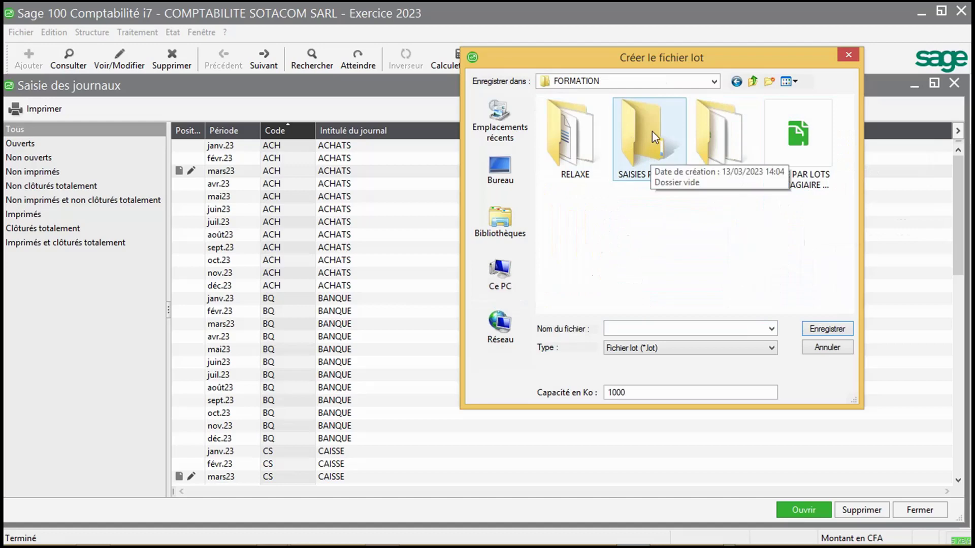
double_click(636, 137)
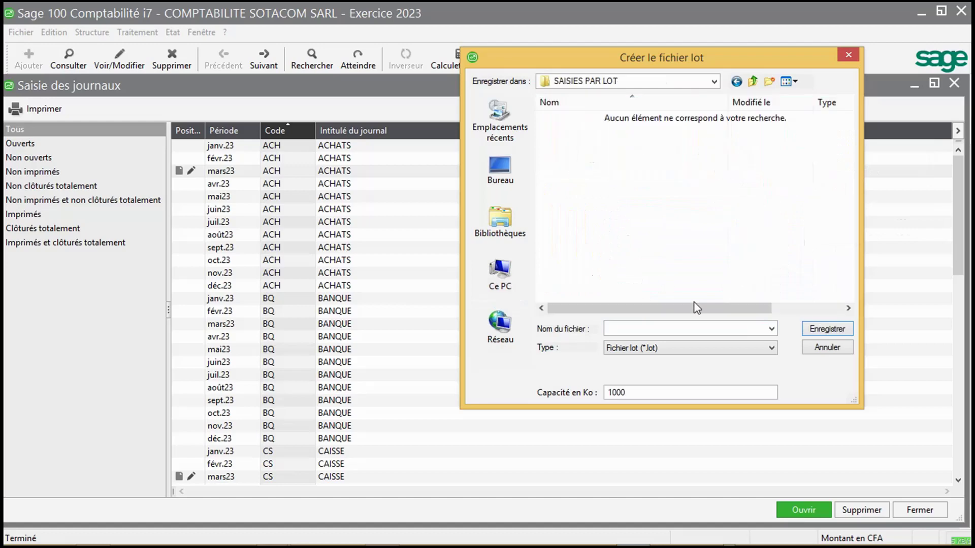
Name the batch file "SAISIE PAR LOT DE Mlle" followed by the person's first name, and save it
left_click(661, 329)
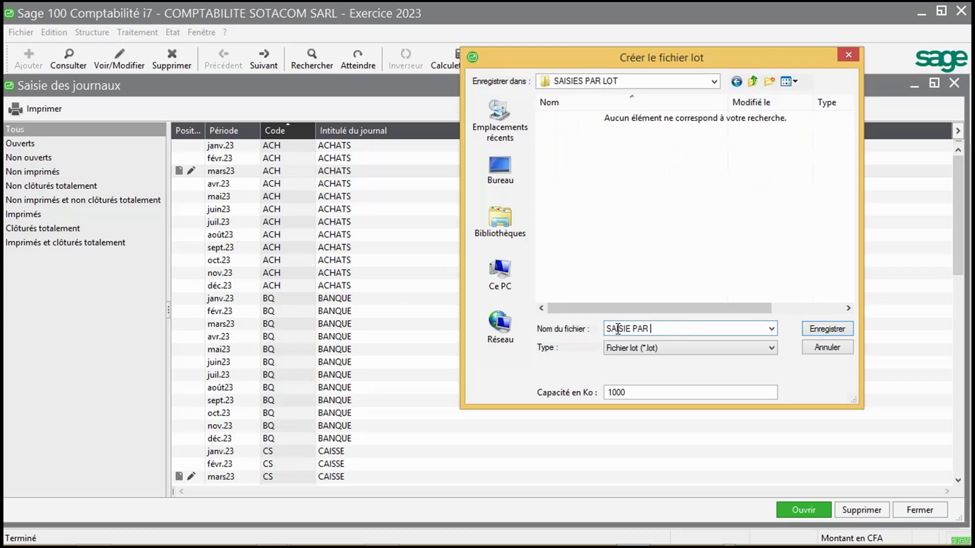
type("DE")
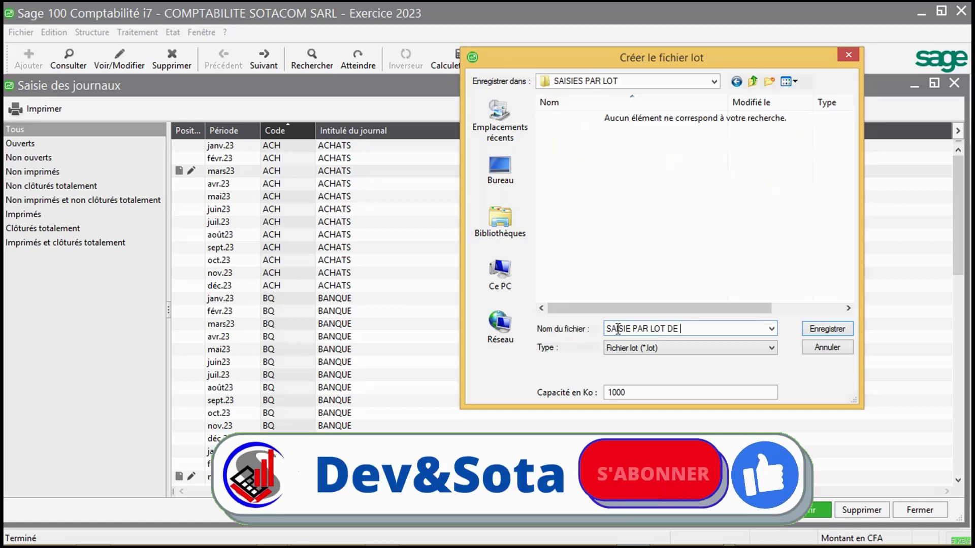
type(" Mlle FLORENCE")
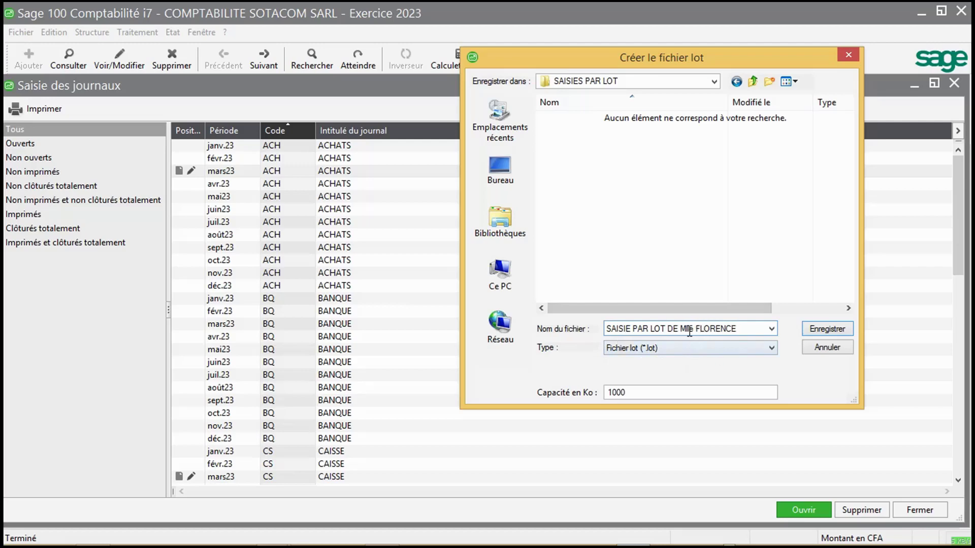
left_click(817, 331)
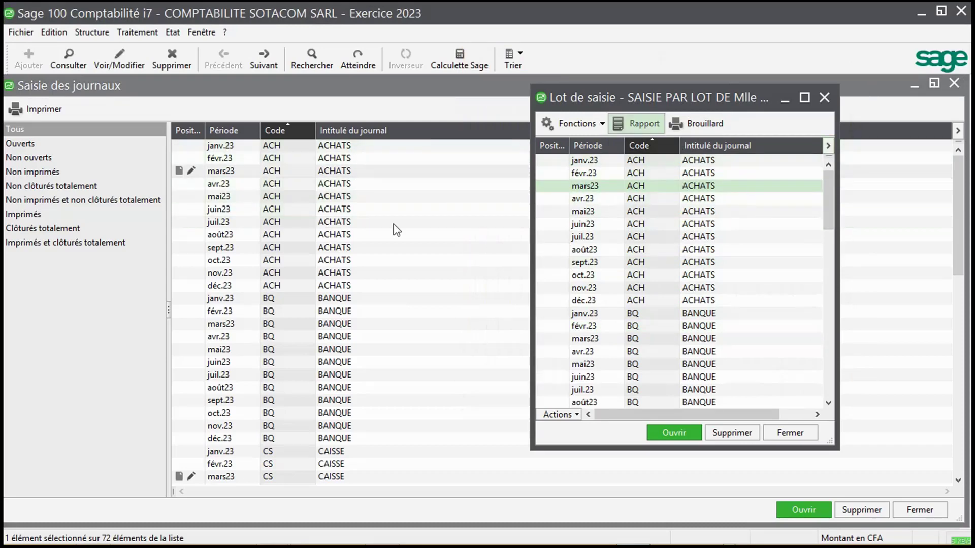
Close the batch window and the journal list, and close the company accounting file
left_click(823, 98)
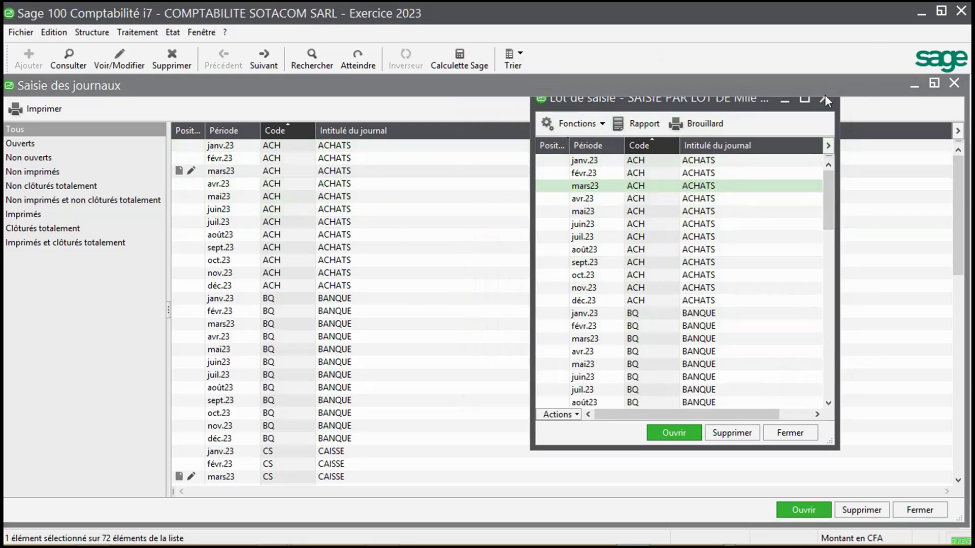
left_click(953, 85)
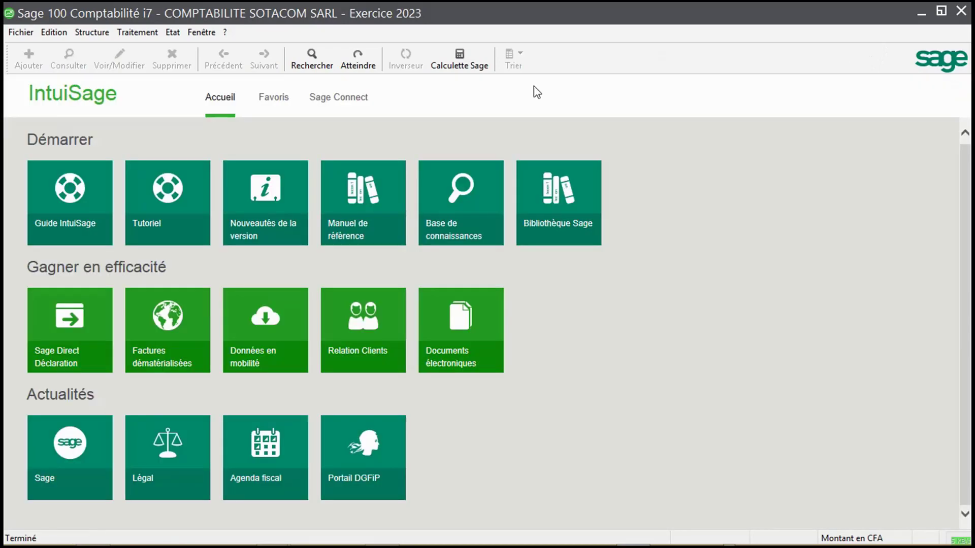
left_click(20, 32)
left_click(54, 32)
left_click(20, 32)
left_click(63, 101)
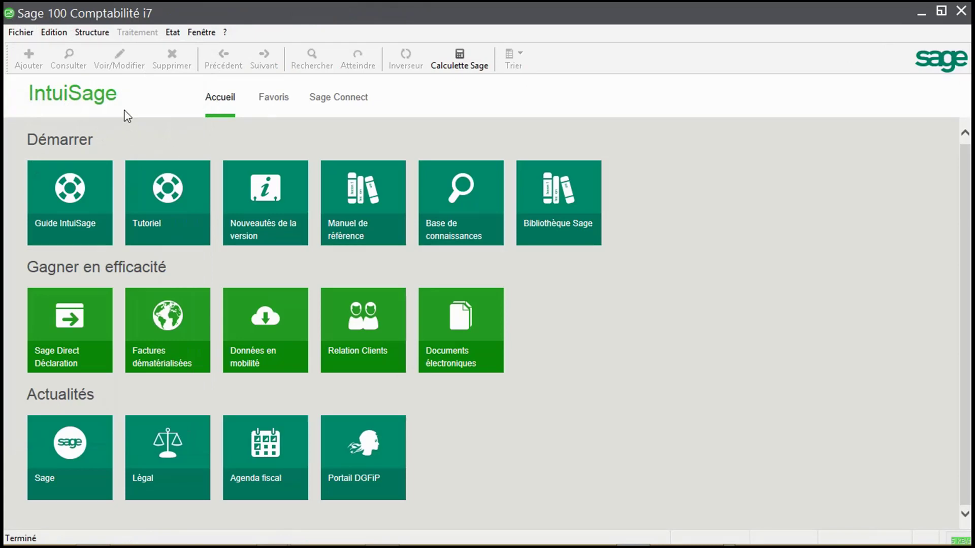
Reopen the COMPTABILITE SOTACOM SARL accounting file
left_click(23, 35)
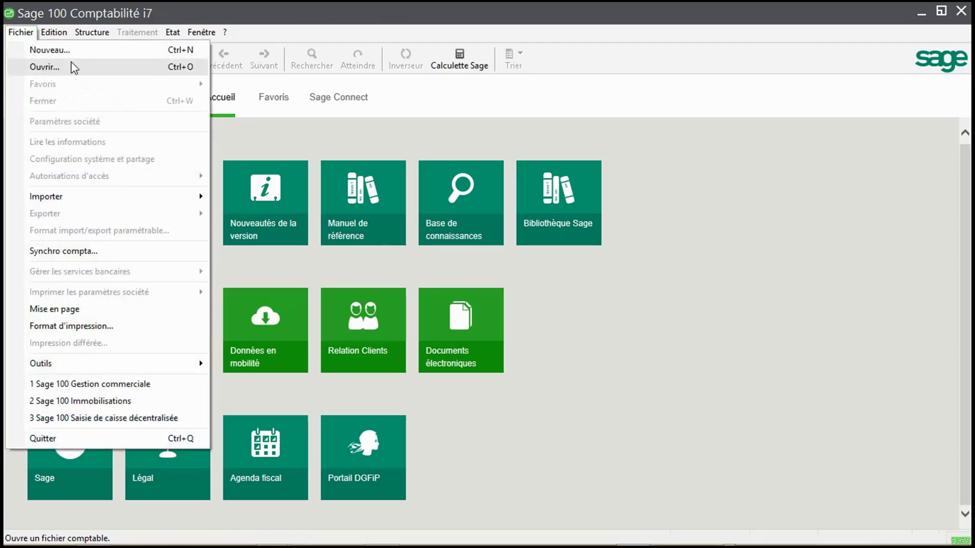
left_click(74, 67)
left_click(792, 146)
double_click(792, 146)
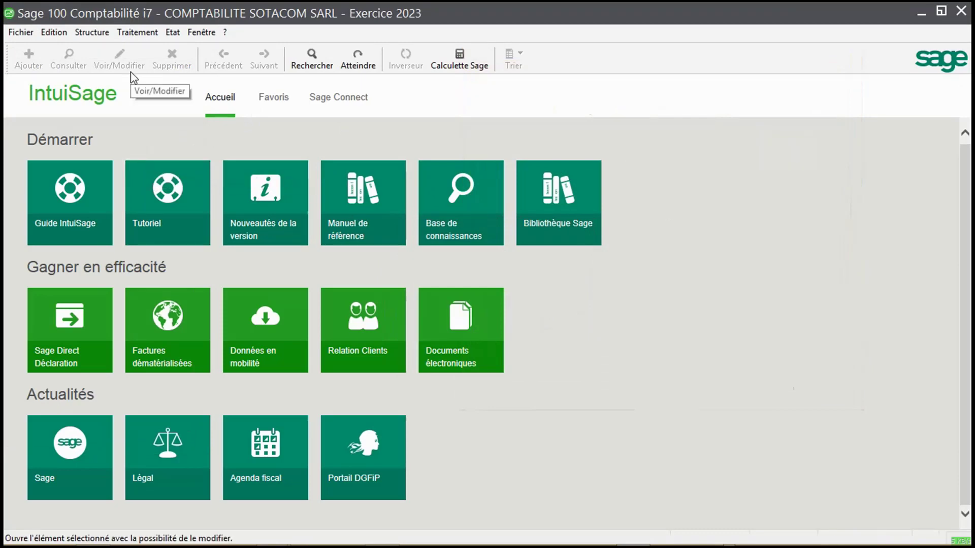
Check the company's entry journals (Journaux de saisie) and close their list
left_click(131, 34)
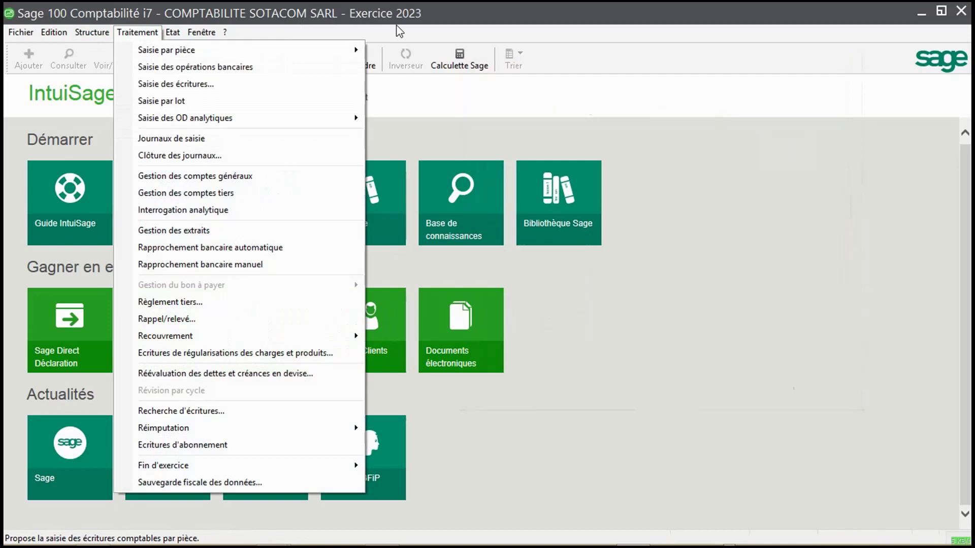
left_click(412, 25)
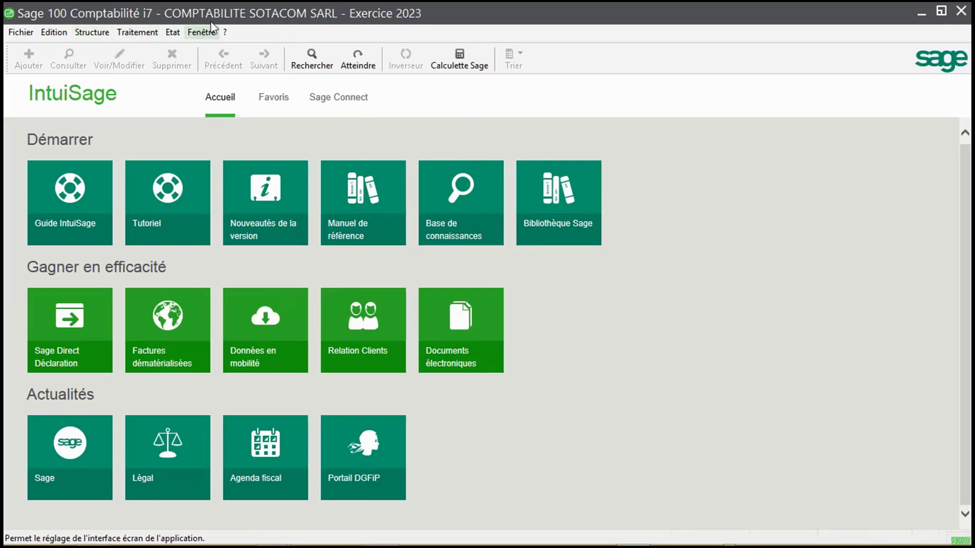
left_click(133, 35)
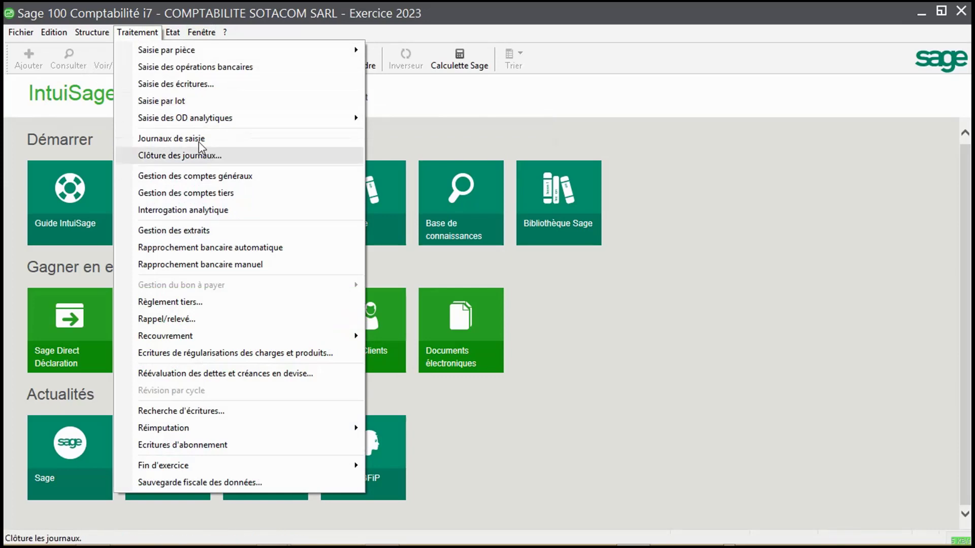
left_click(176, 139)
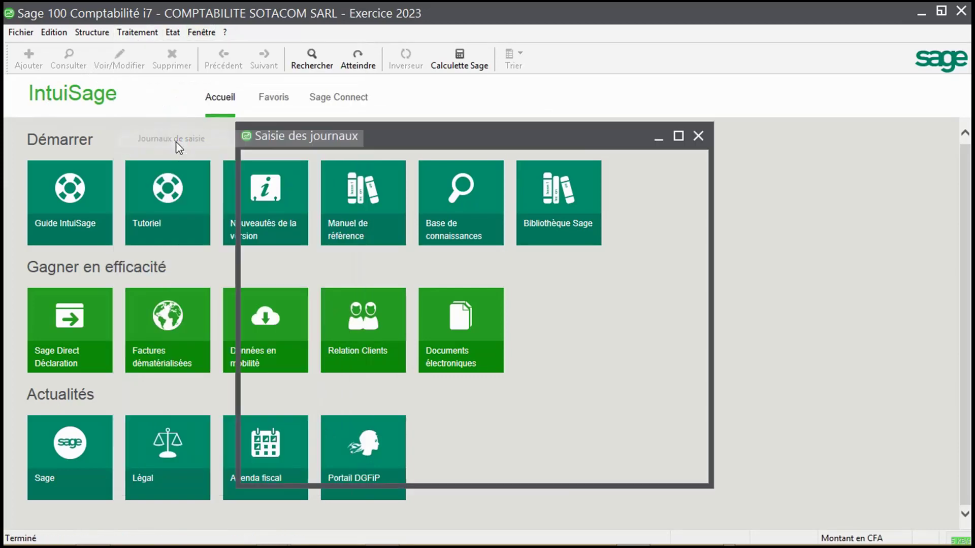
left_click(698, 137)
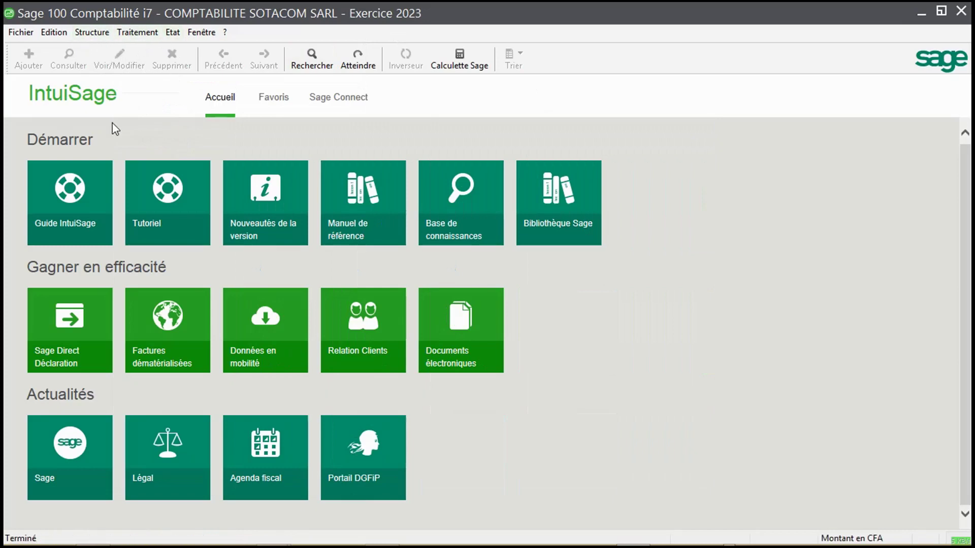
Start batch entry (Saisie par lot) and open the person's existing batch file from the SAISIES PAR LOT folder
left_click(136, 32)
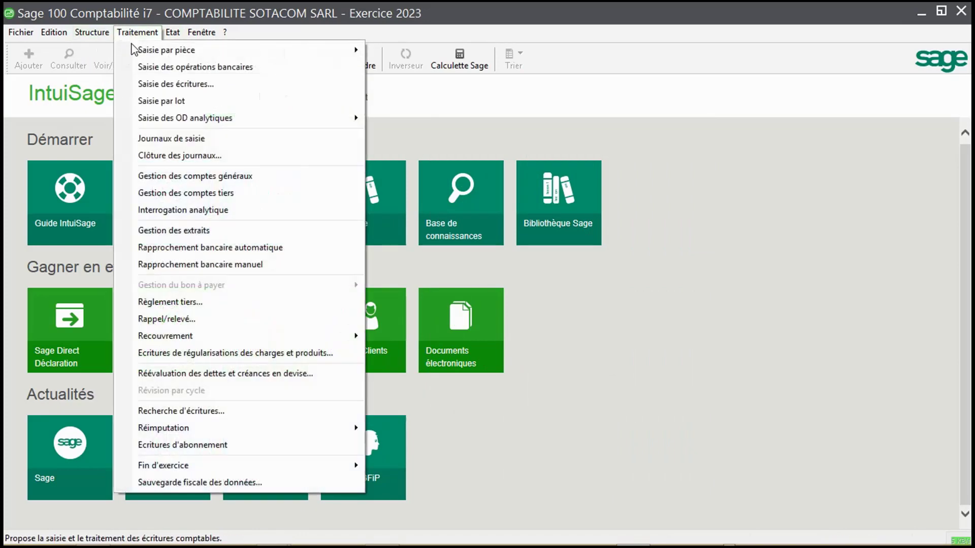
left_click(166, 104)
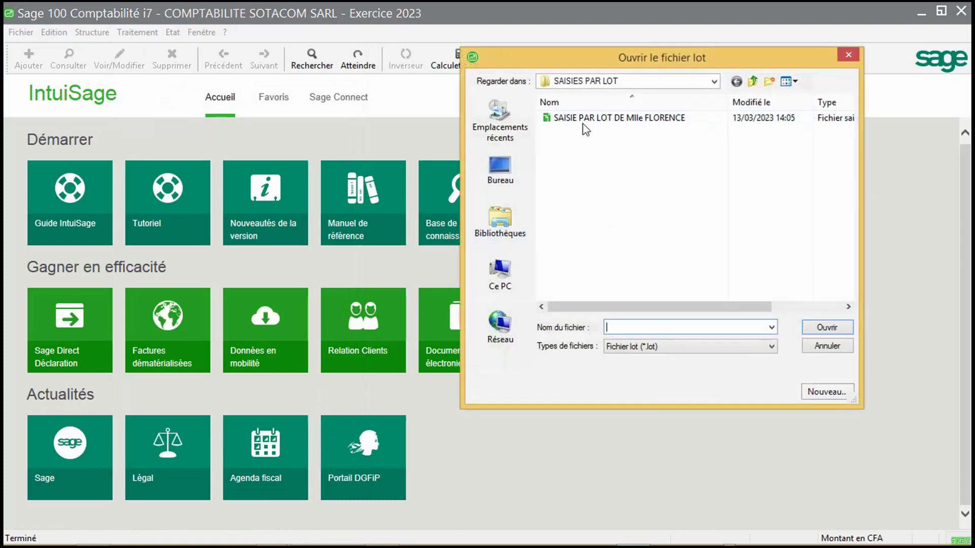
left_click(600, 123)
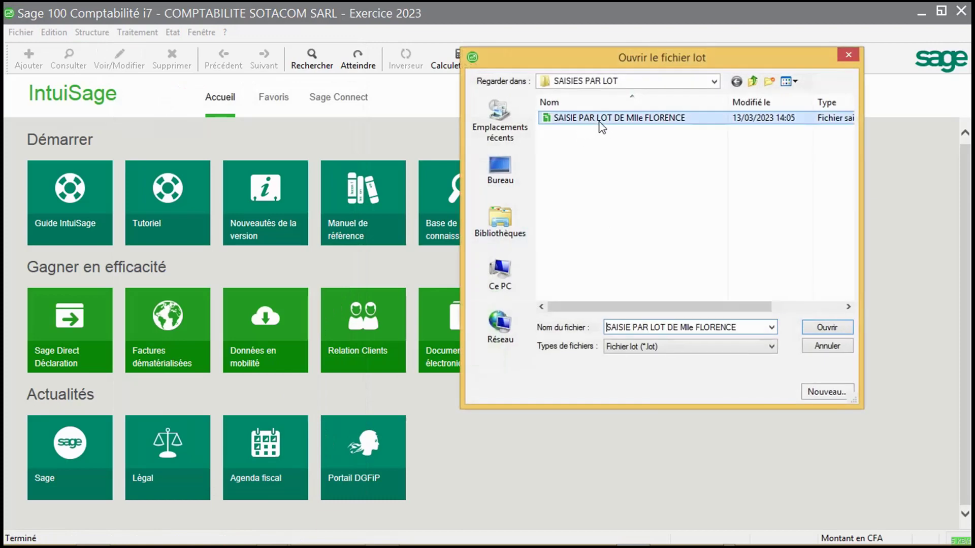
left_click(819, 328)
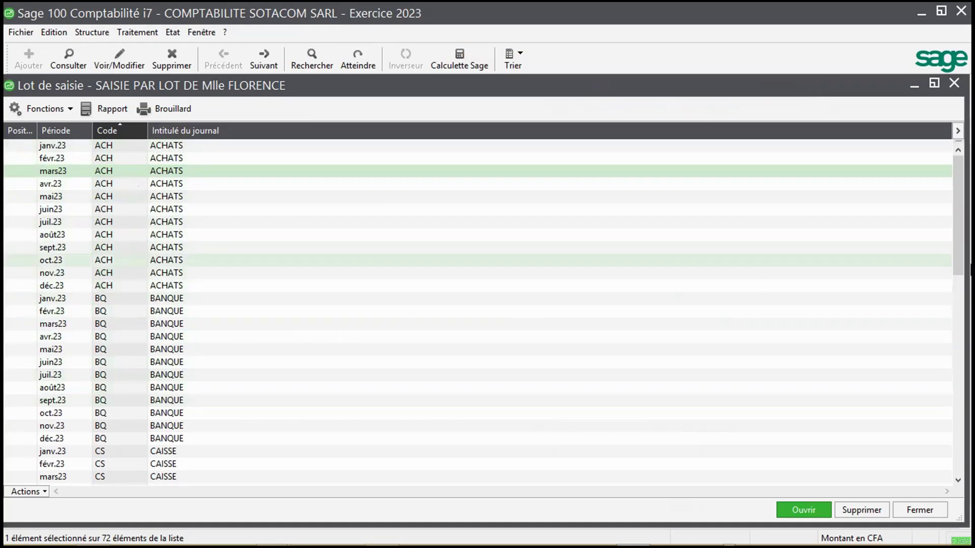
Open the VTE (VENTES) journal for March 2023 in the batch
left_click_drag(961, 235, 940, 213)
left_click_drag(958, 292, 967, 472)
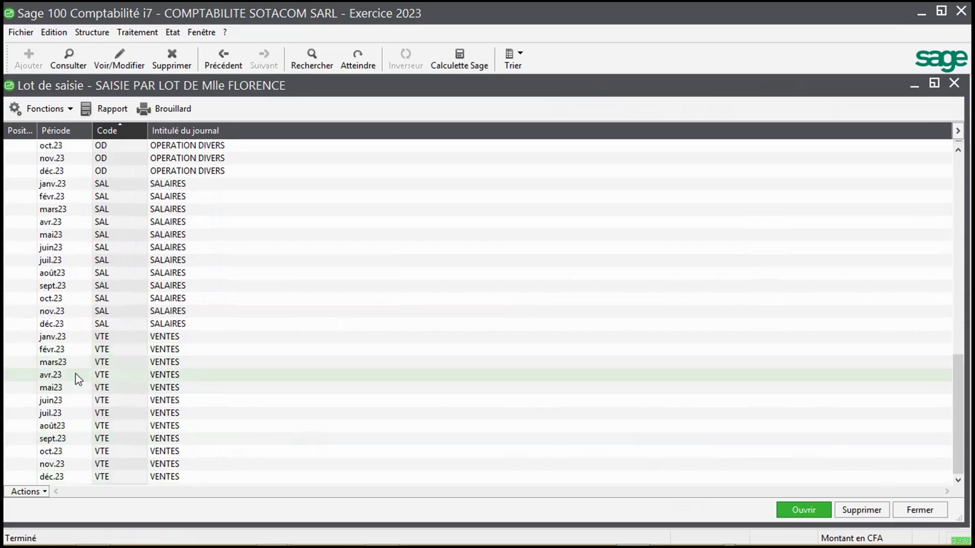
double_click(116, 364)
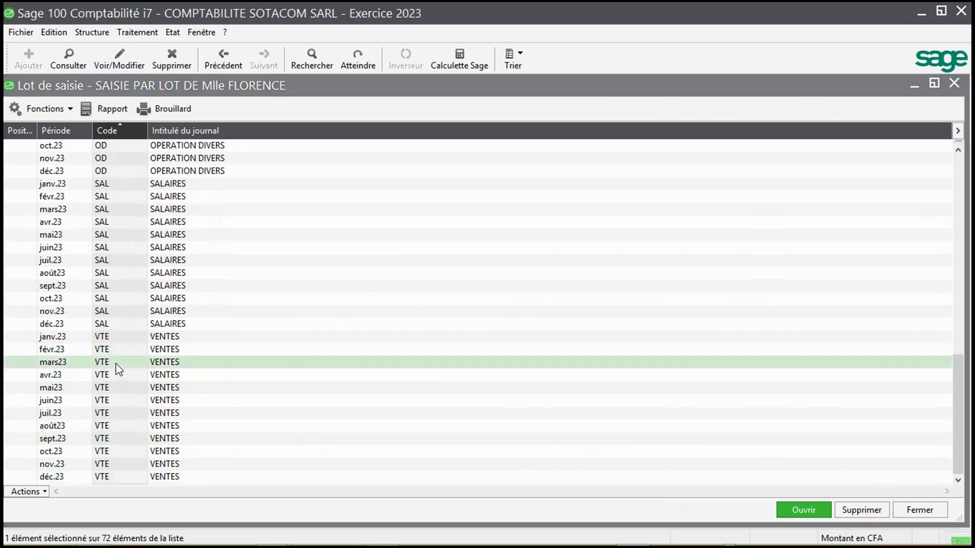
Start the sales entry with day 14, invoice number FACT00267 and reference REF00897
type("14")
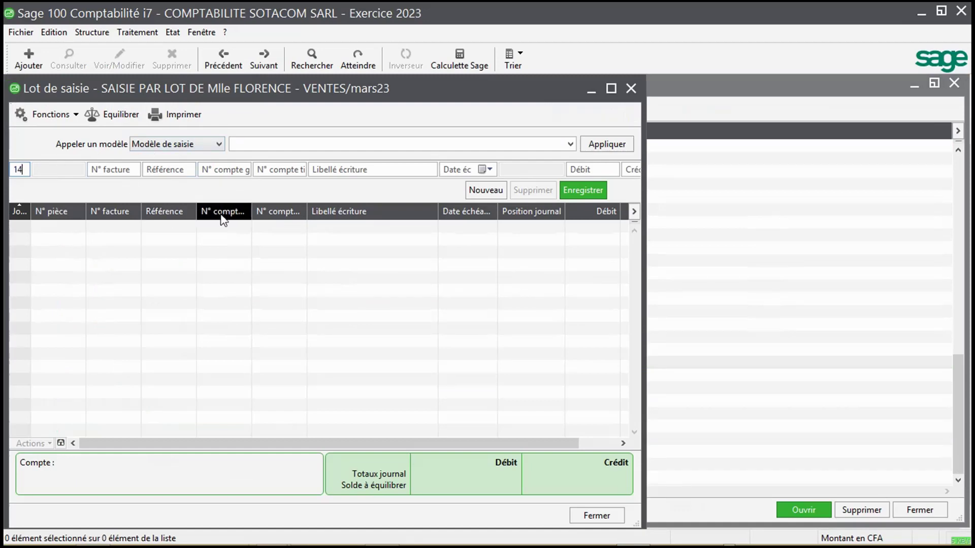
left_click(122, 172)
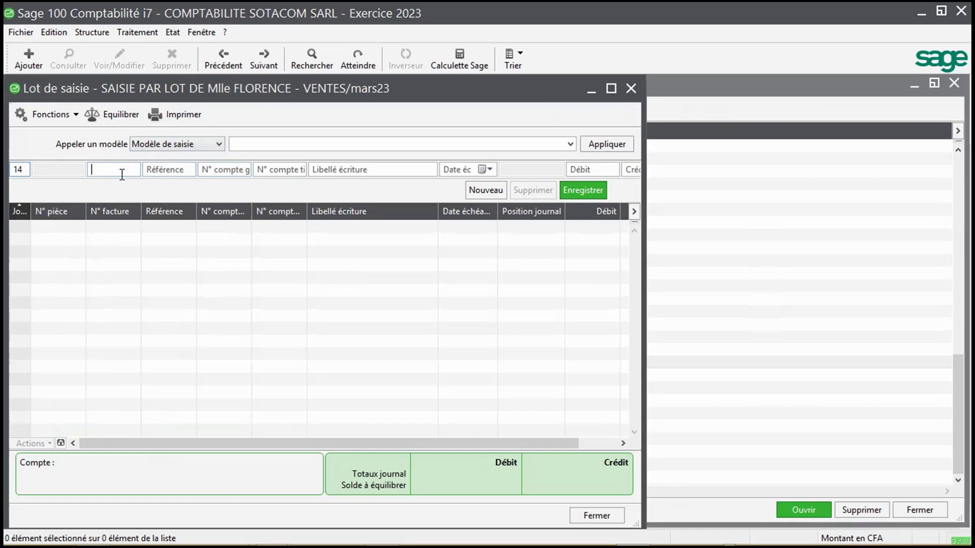
type("FACT00267")
key("Tab")
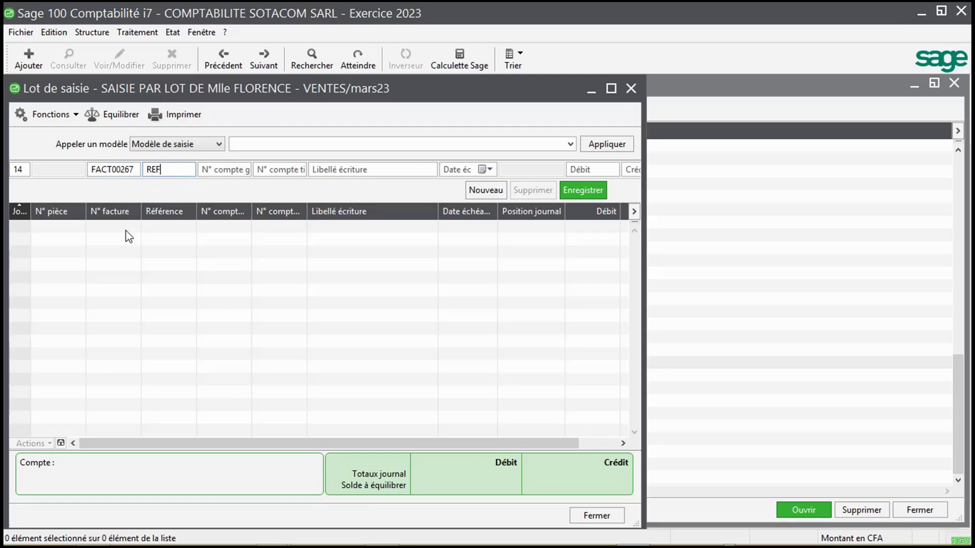
type("0897")
Set the entry line's general account to 41110000 with its default third-party account for miscellaneous customers
left_click(231, 171)
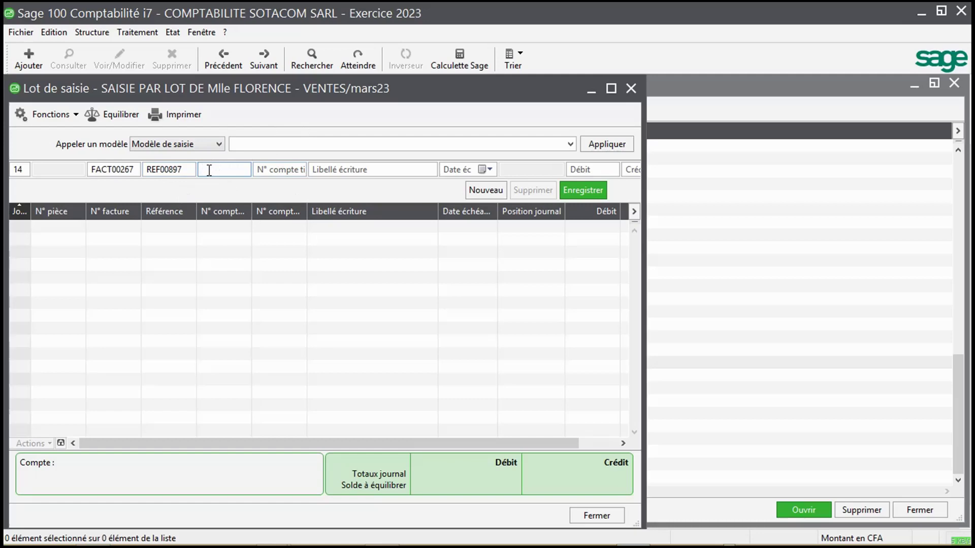
type("1110000")
key("Tab")
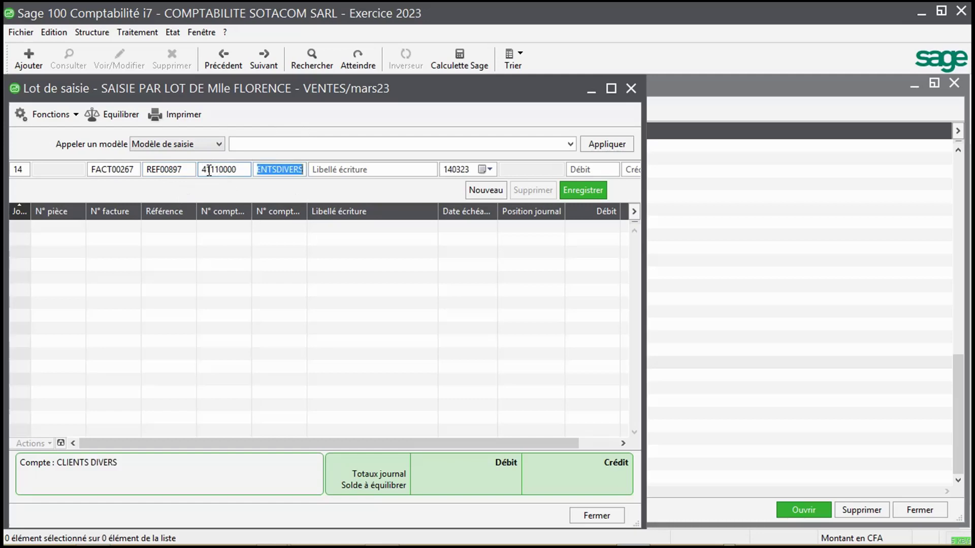
Give the line the preset label VENTES DE MARCHANDISES and record it with a debit of 2500000
left_click(369, 169)
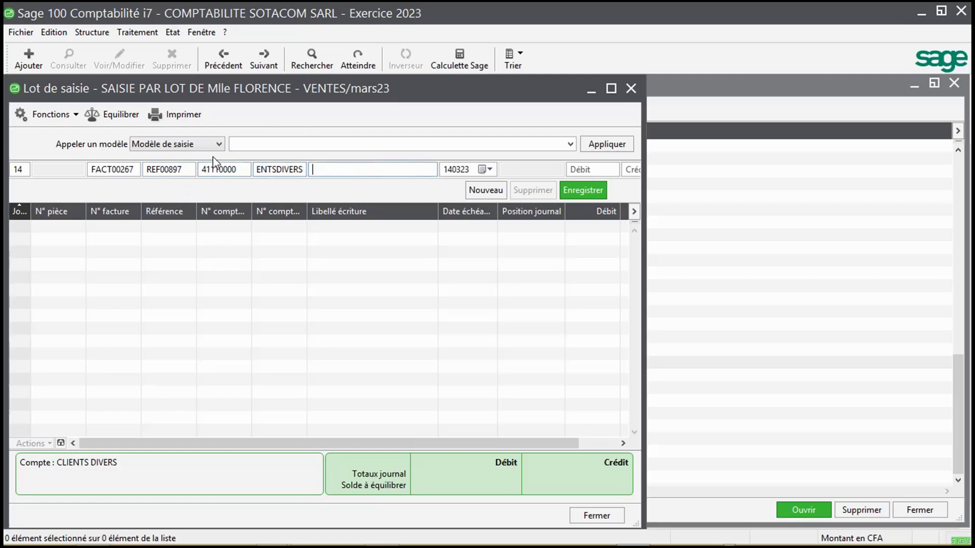
left_click(71, 118)
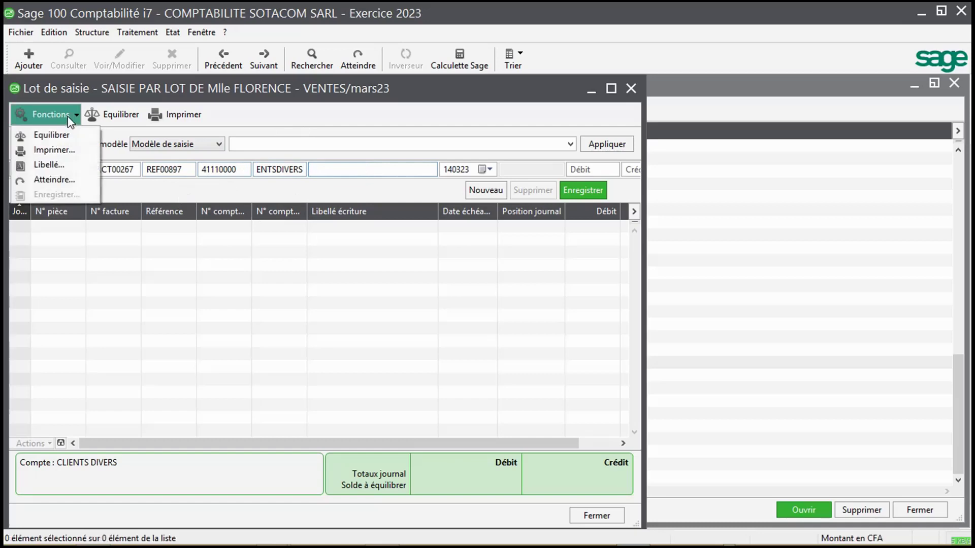
left_click(60, 165)
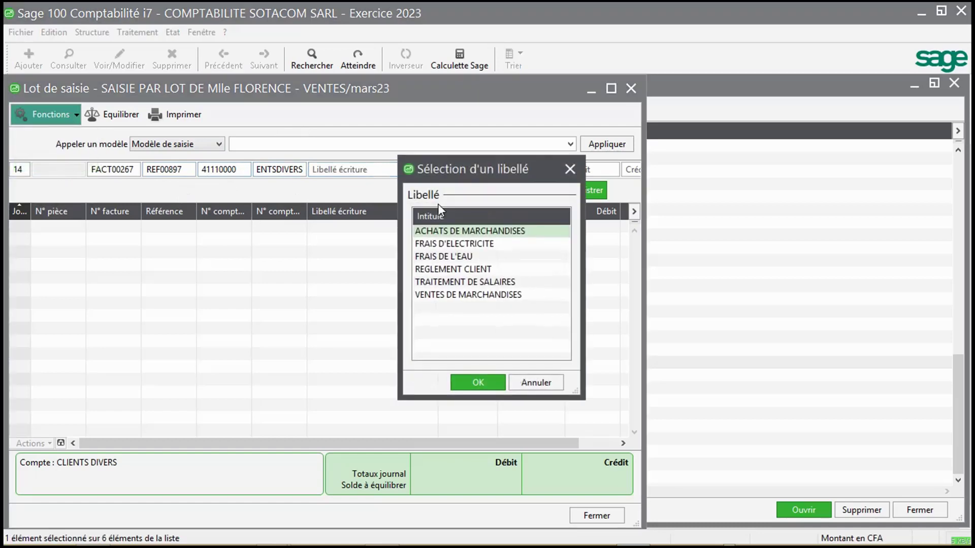
double_click(468, 295)
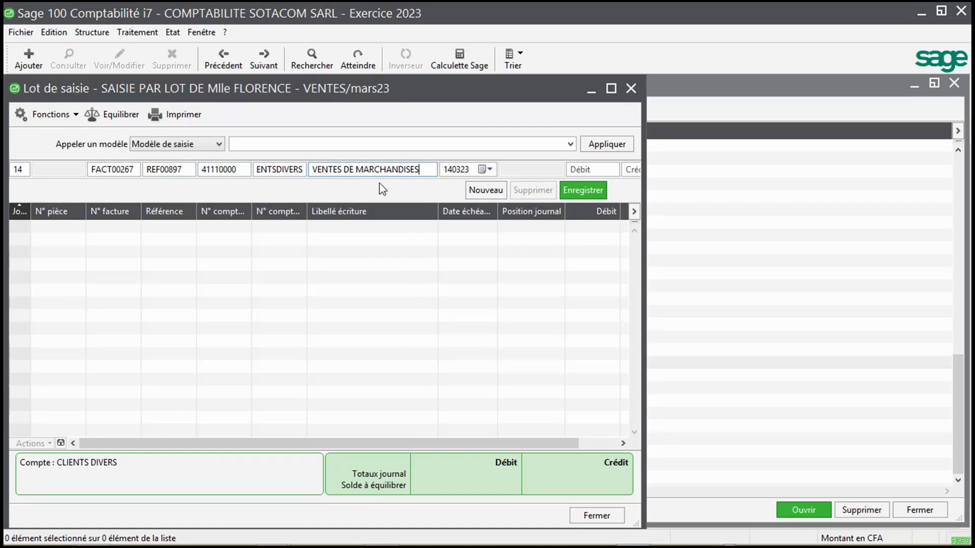
left_click(580, 169)
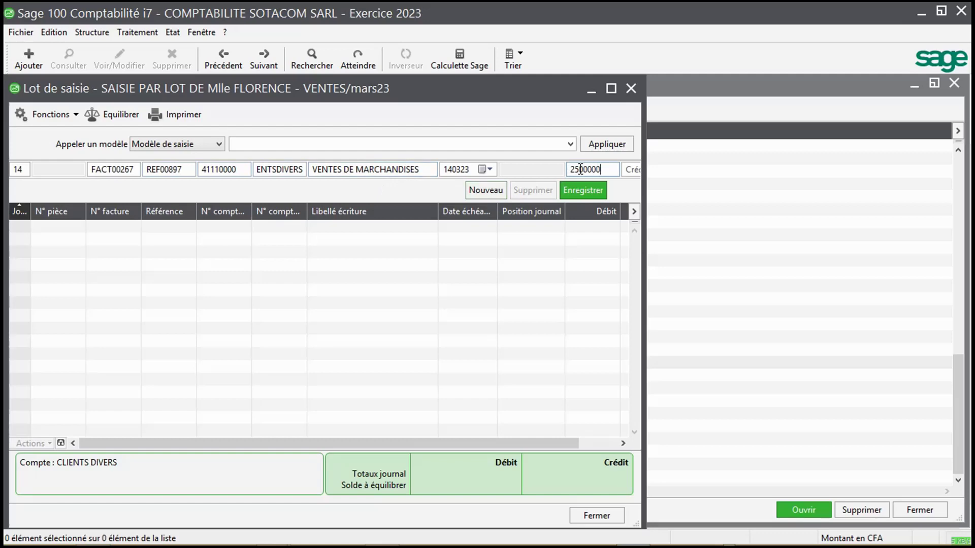
key("Return")
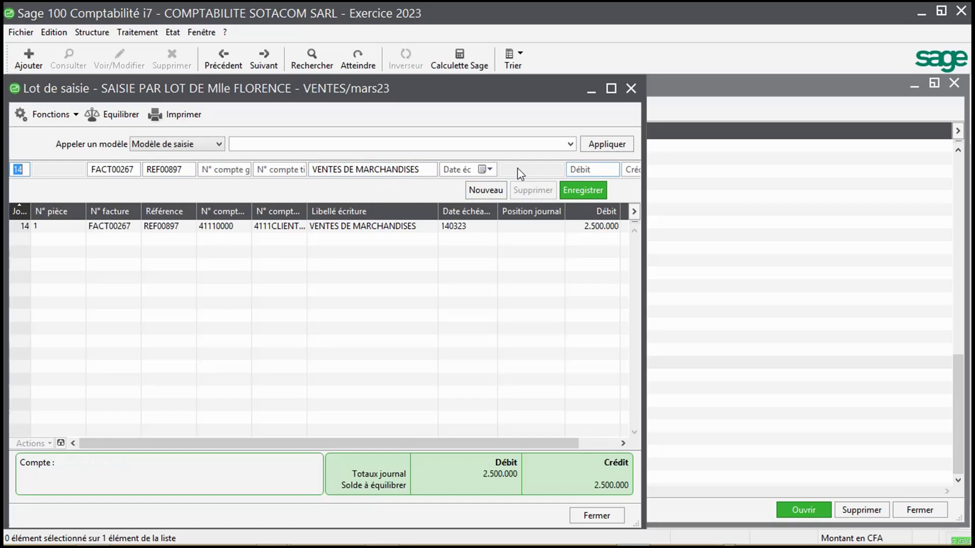
Record the balancing credit line on account 70110000 with the same invoice, reference and label, and close the sales journal
key("Tab")
key("Tab")
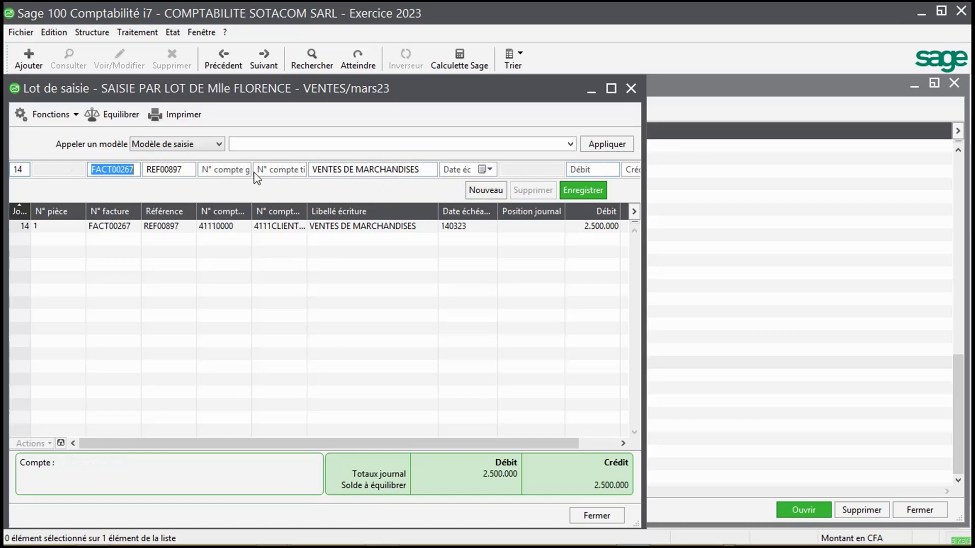
key("Tab")
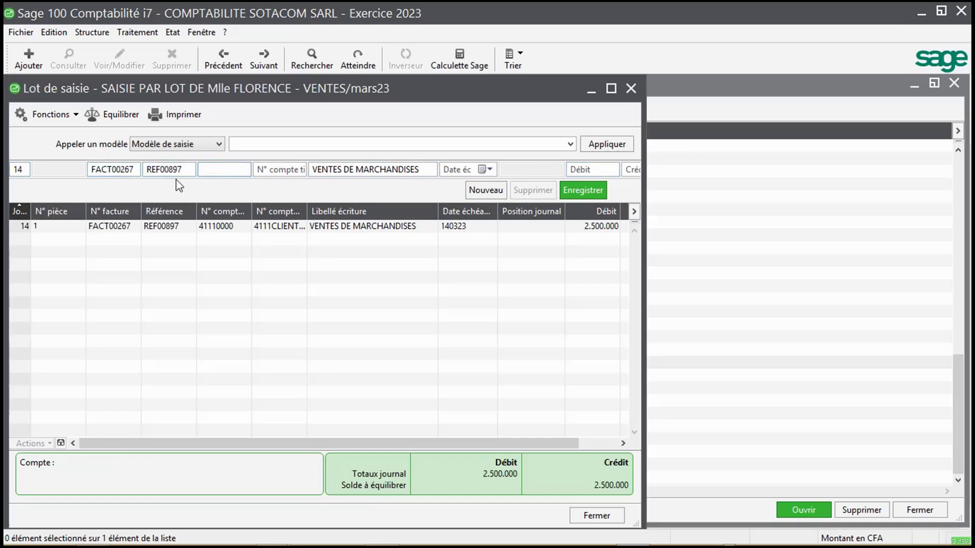
type("7011")
key("Tab")
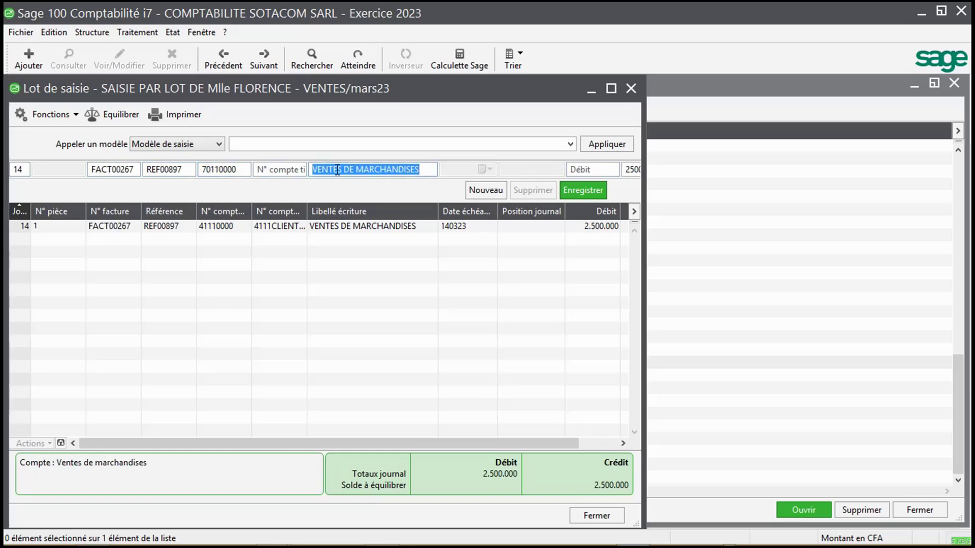
key("Tab")
key("Return")
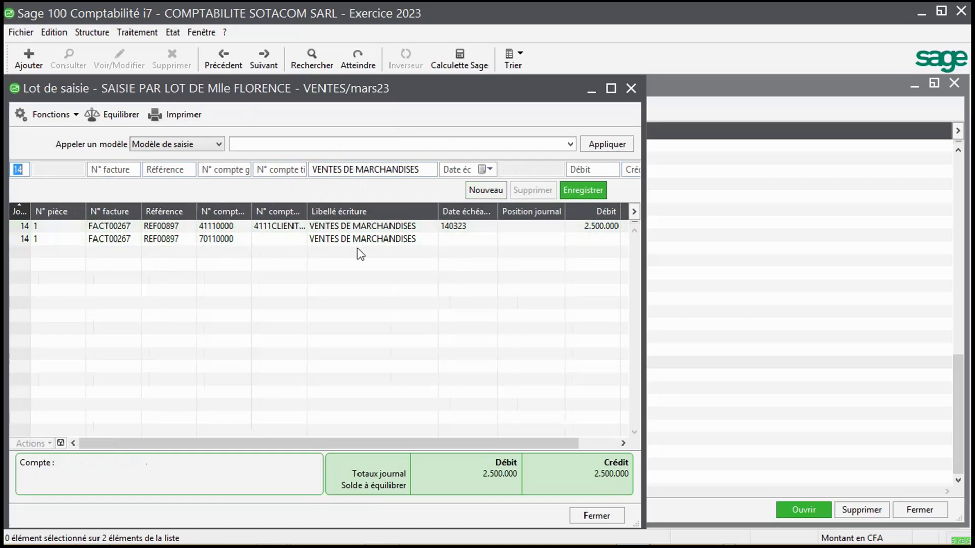
left_click(631, 88)
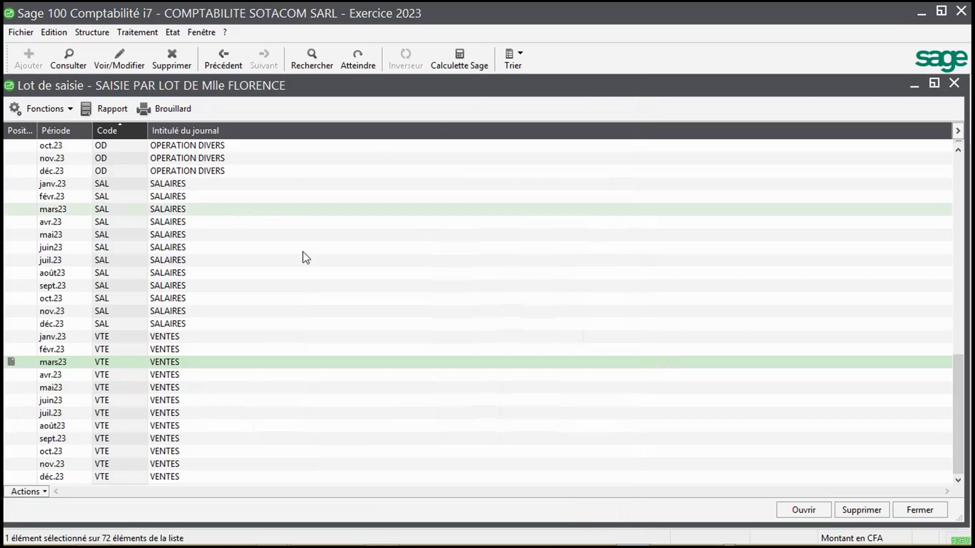
Open the CS (CAISSE) journal for March 2023 in the batch
left_click_drag(961, 375, 963, 426)
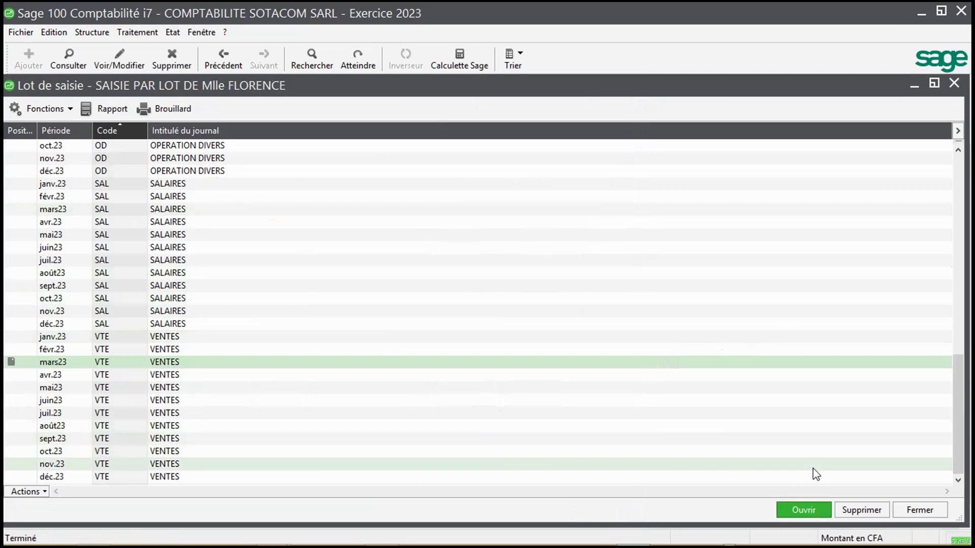
left_click_drag(957, 457, 953, 316)
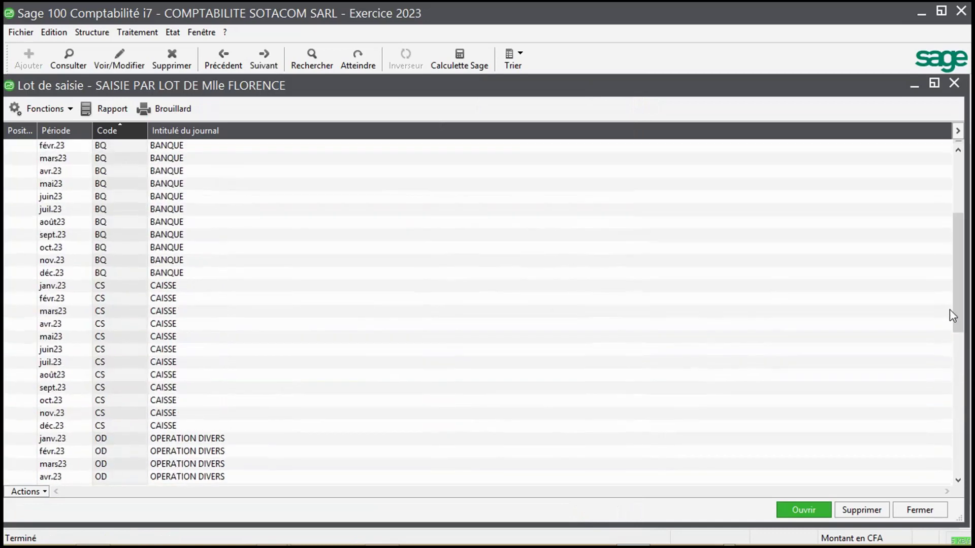
left_click(155, 315)
double_click(155, 320)
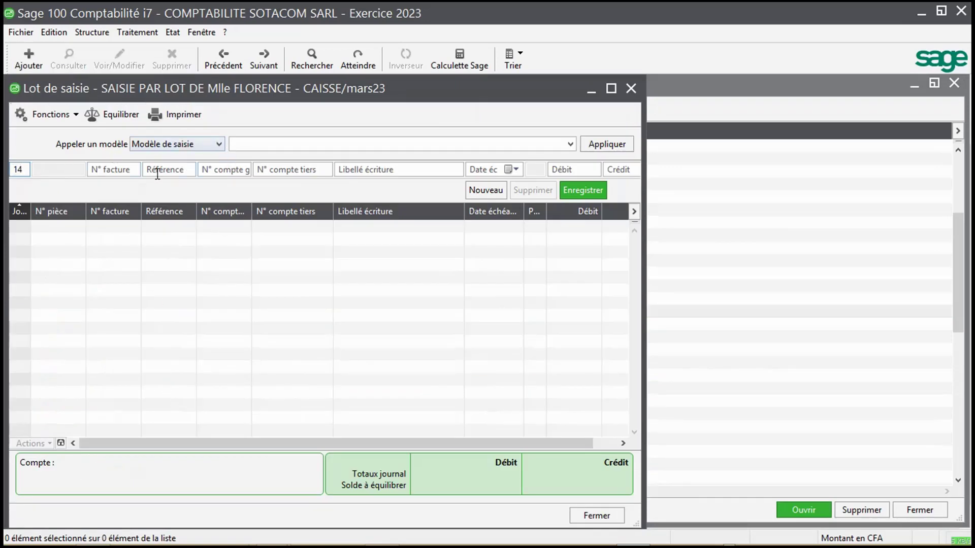
Start a cash entry line with invoice number FACT00324, reference REF0034 and general account 58500000
left_click(130, 171)
type("FACT00324")
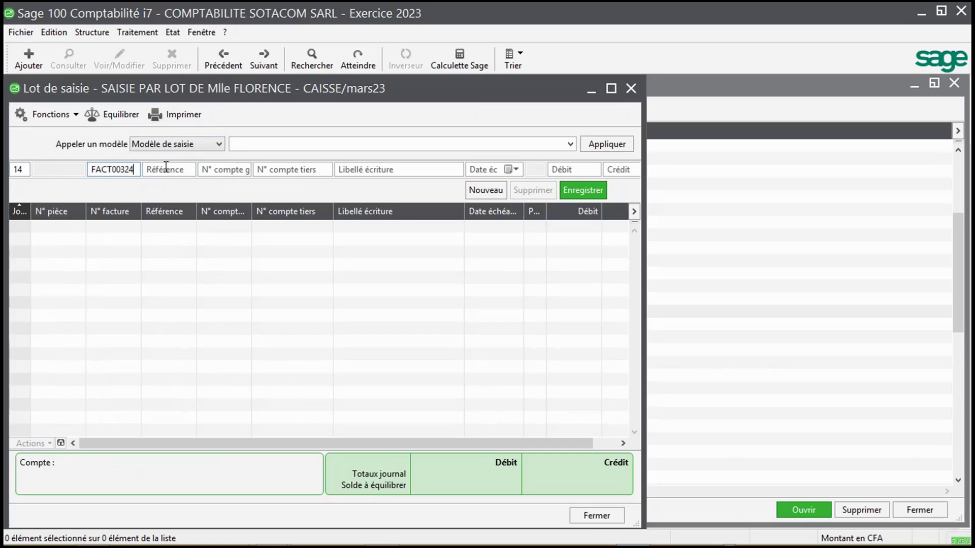
left_click(166, 169)
type("REF003")
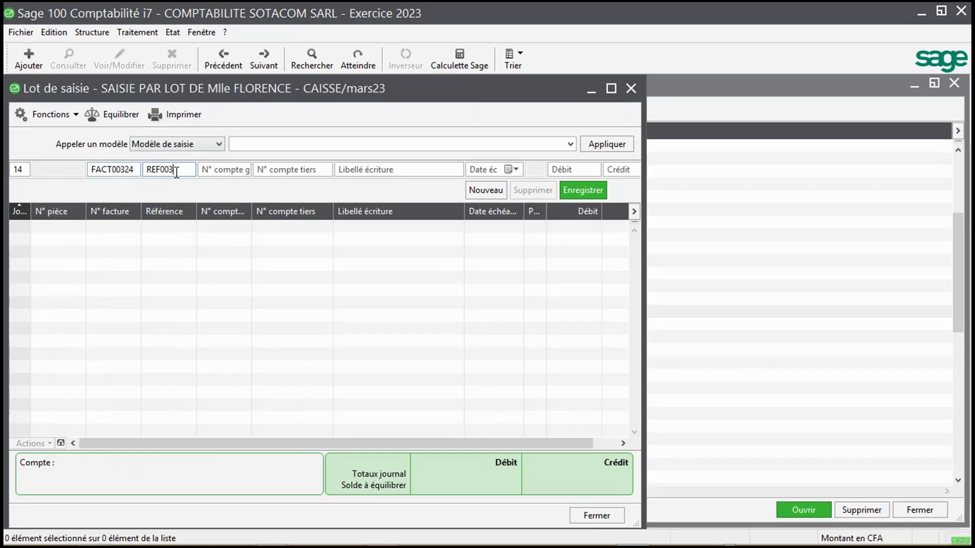
type("4")
left_click(235, 172)
key("Tab")
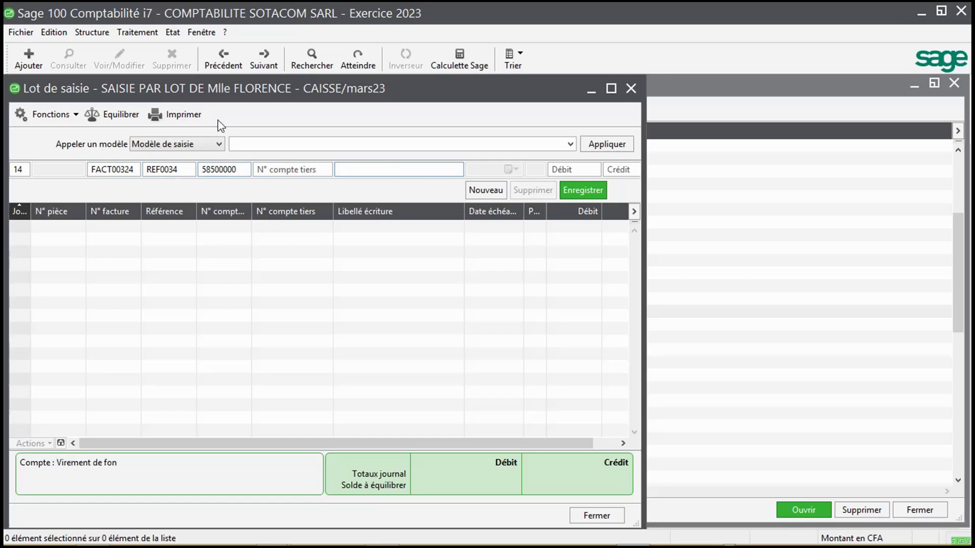
Give the line the preset label REGLEMENT CLIENT and record it with a debit of 2500000
left_click(75, 115)
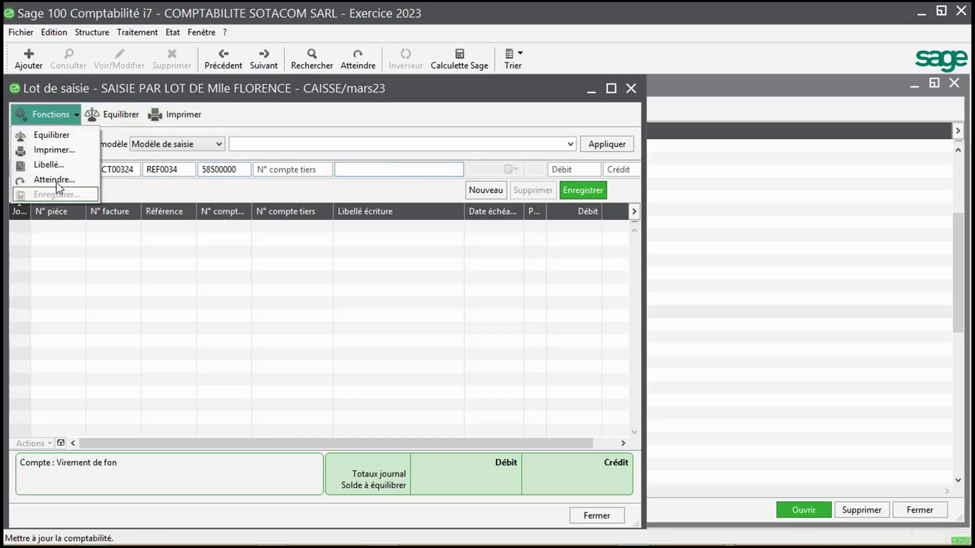
left_click(55, 169)
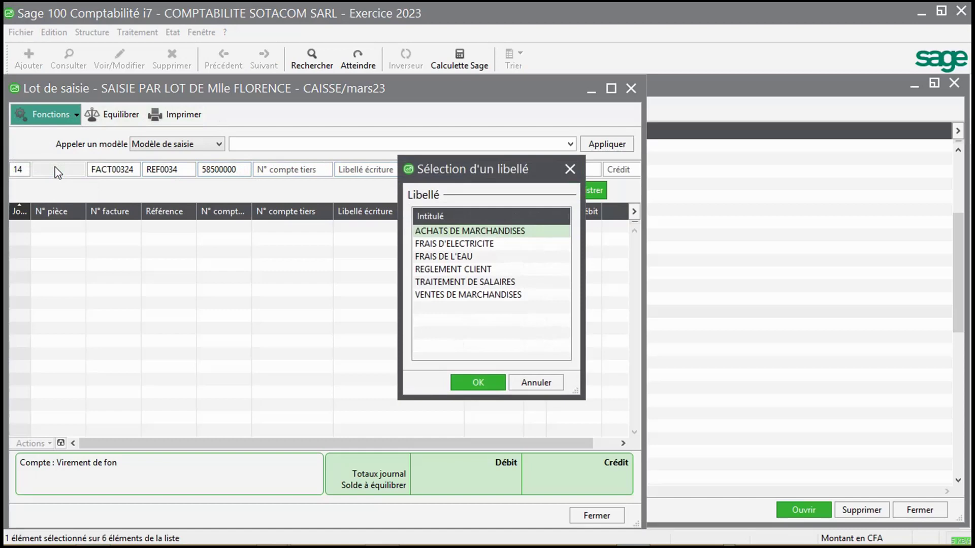
double_click(454, 269)
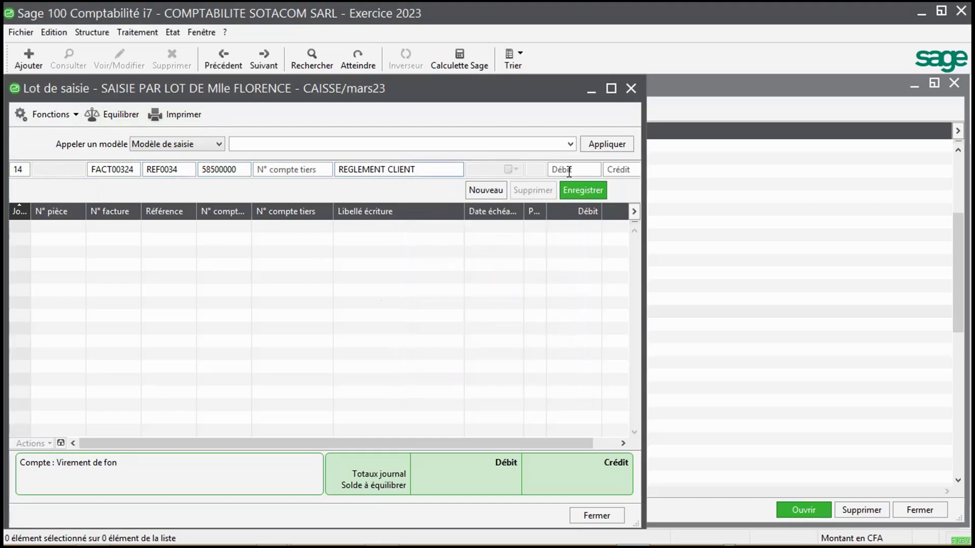
left_click(568, 169)
type("2.500.")
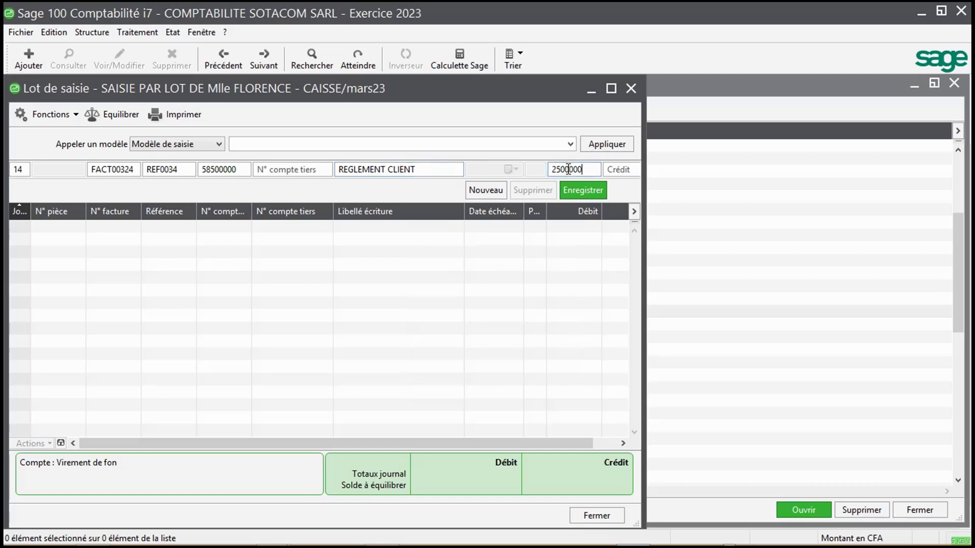
type("000")
key("Return")
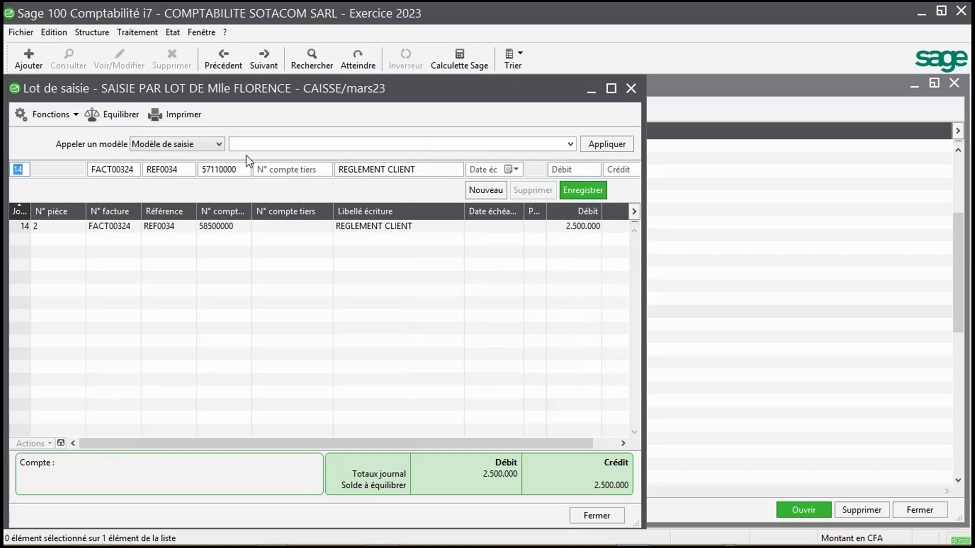
Record the balancing credit line of 2500000 on account 41110000 with the default miscellaneous customers third-party account and the same invoice, reference and label
key("Tab")
key("Tab")
key("Tab")
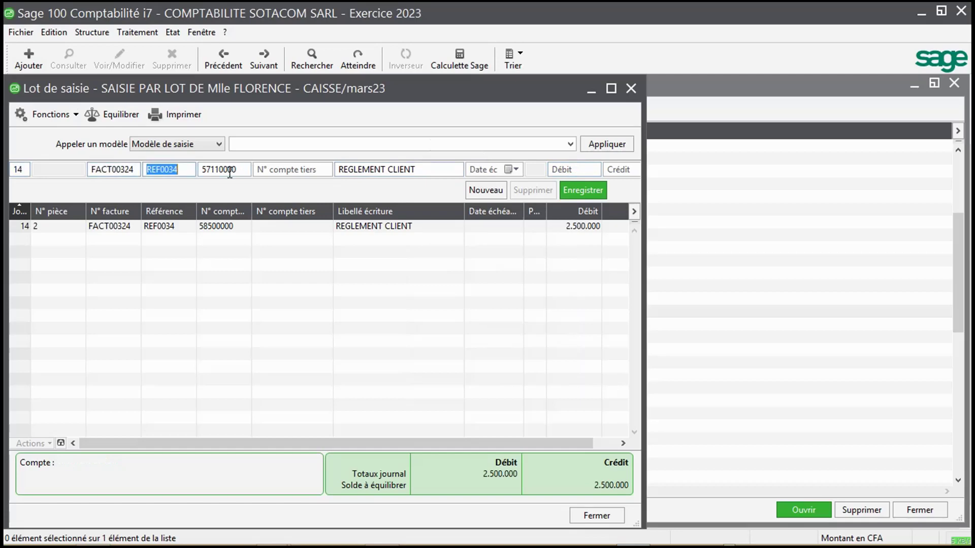
type("4111")
key("Tab")
key("Tab")
key("Tab")
key("Tab")
key("Tab")
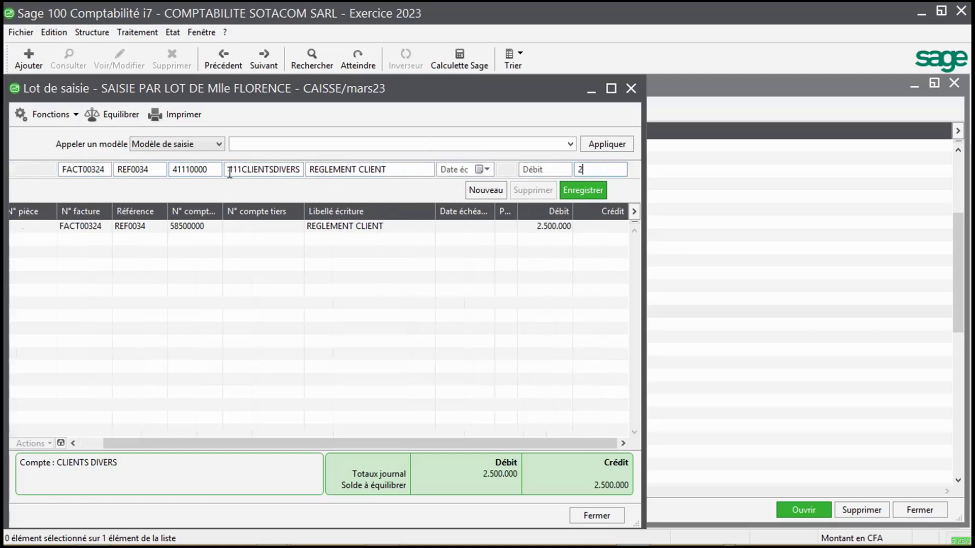
type("250000")
key("Return")
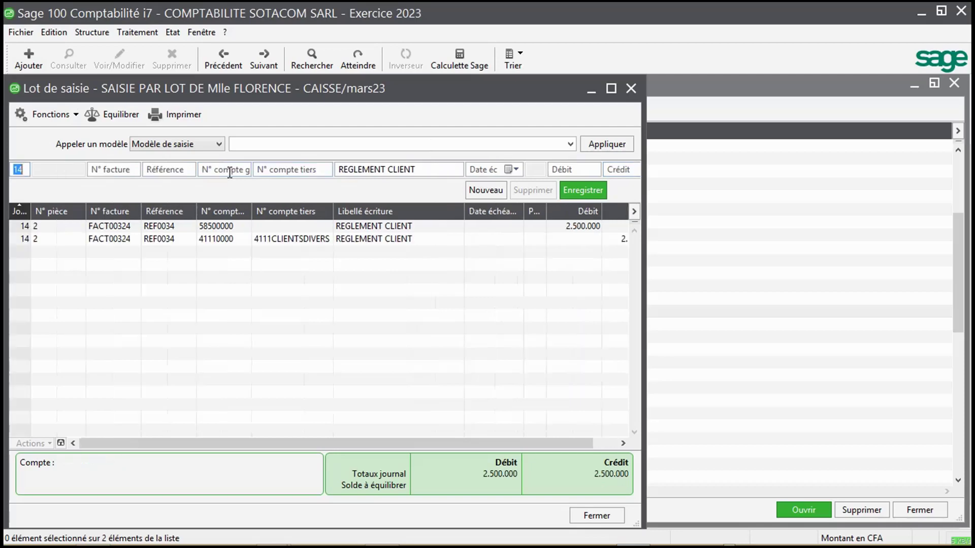
Change the general account of the debit line to 57110000 and record the correction
left_click(217, 231)
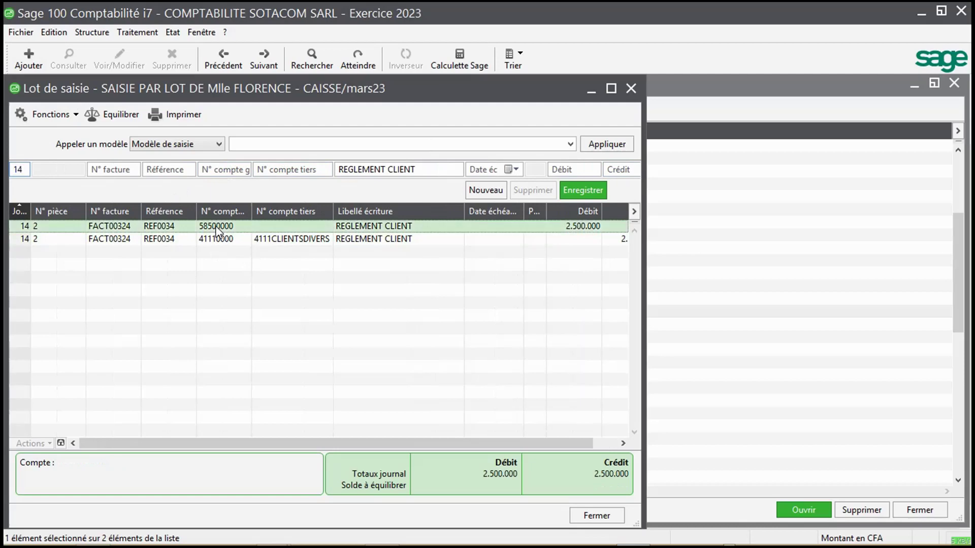
double_click(213, 171)
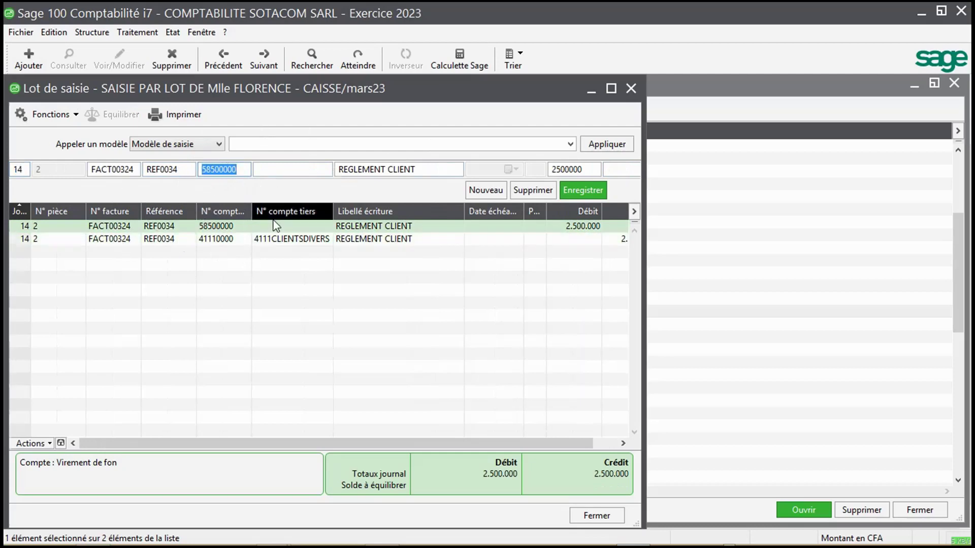
type("57711")
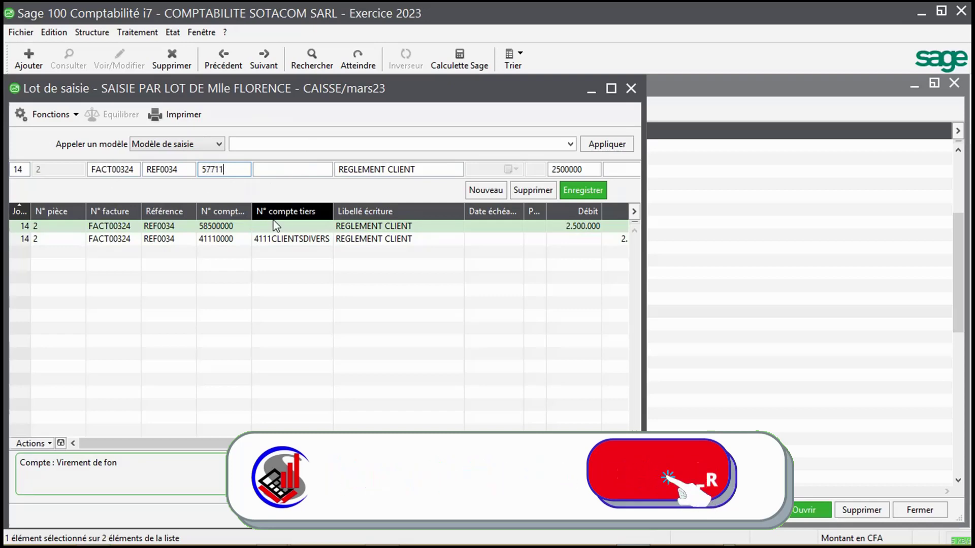
key("BackSpace")
key("BackSpace")
key("BackSpace")
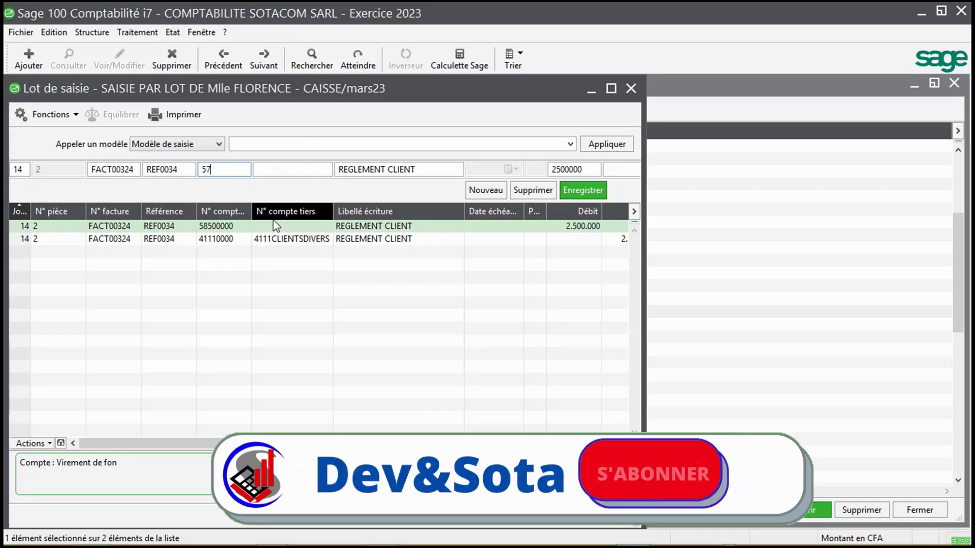
type("11")
key("Tab")
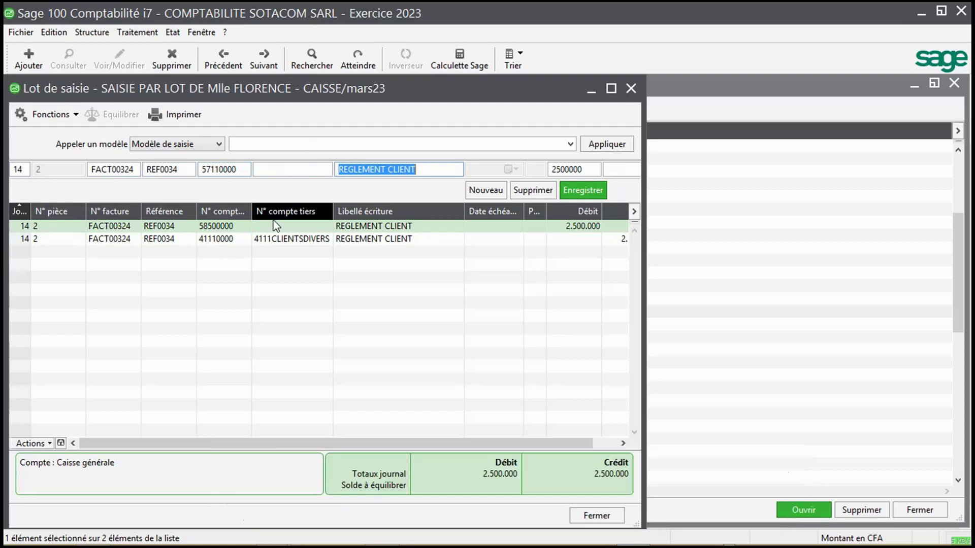
key("Return")
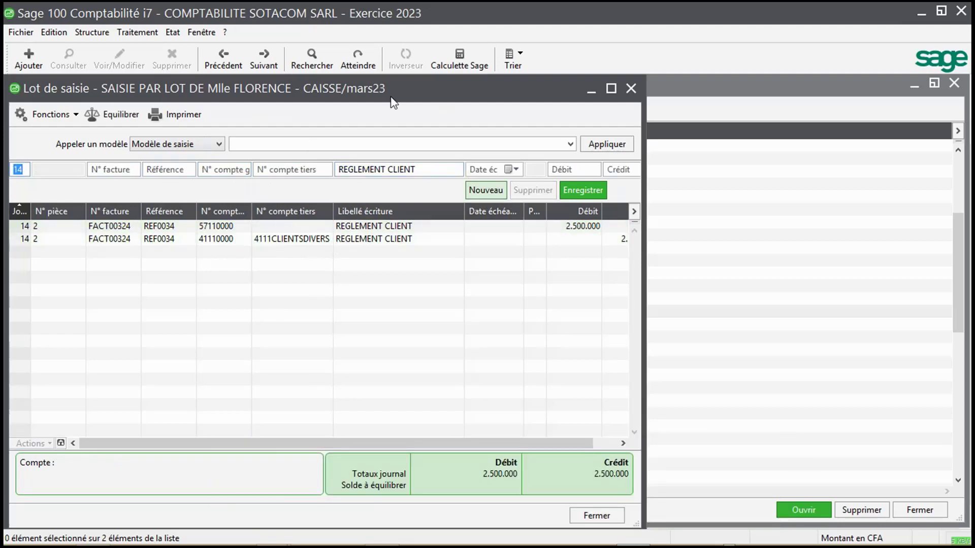
Close the March 2023 cash journal and the batch's journal list
left_click(629, 89)
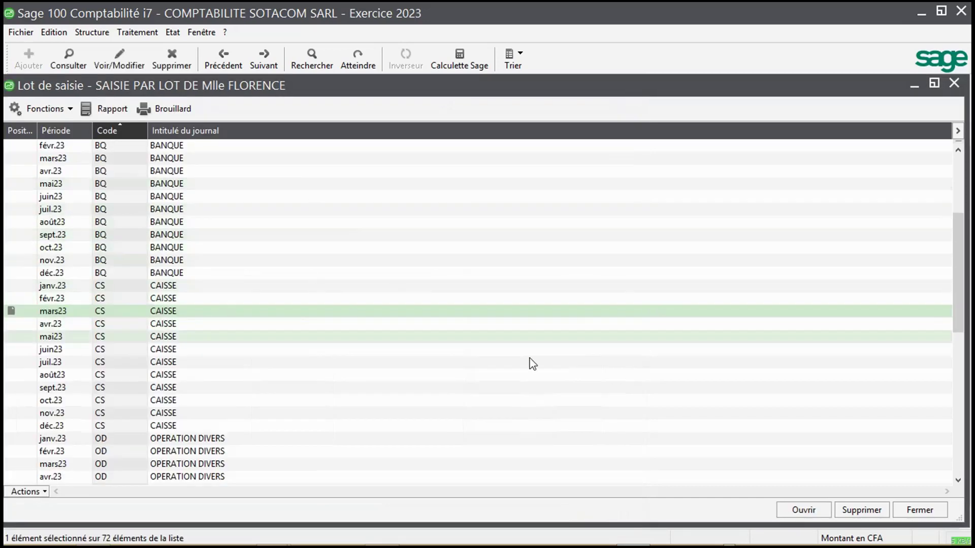
left_click_drag(957, 270, 943, 204)
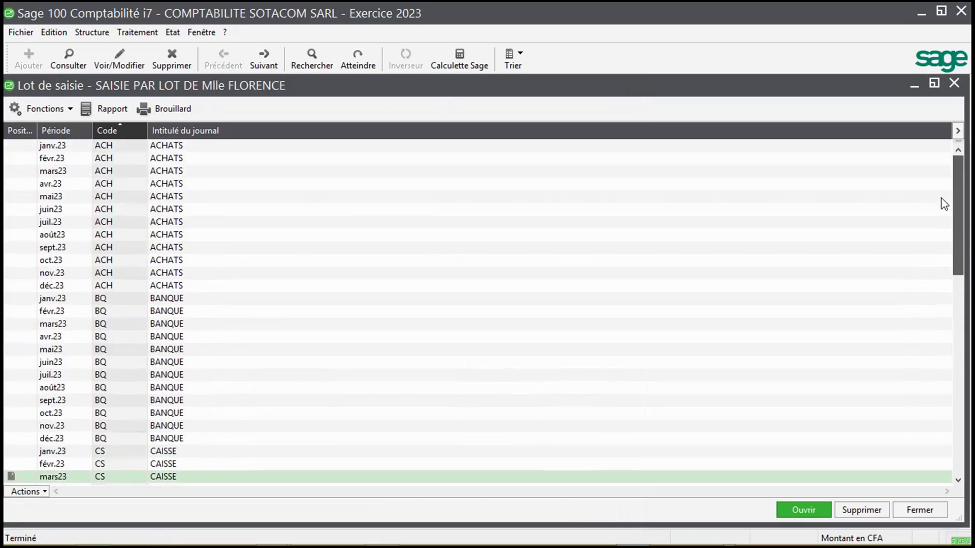
left_click(954, 84)
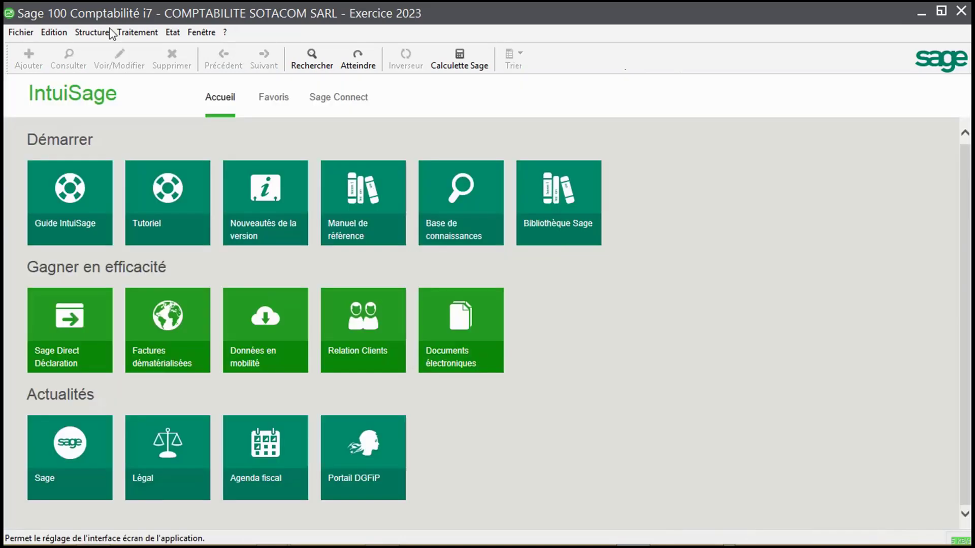
Close the accounting file and reopen COMPTABILITE SOTACOM SARL from the FORMATION folder as administrator, leaving the password blank
left_click(20, 33)
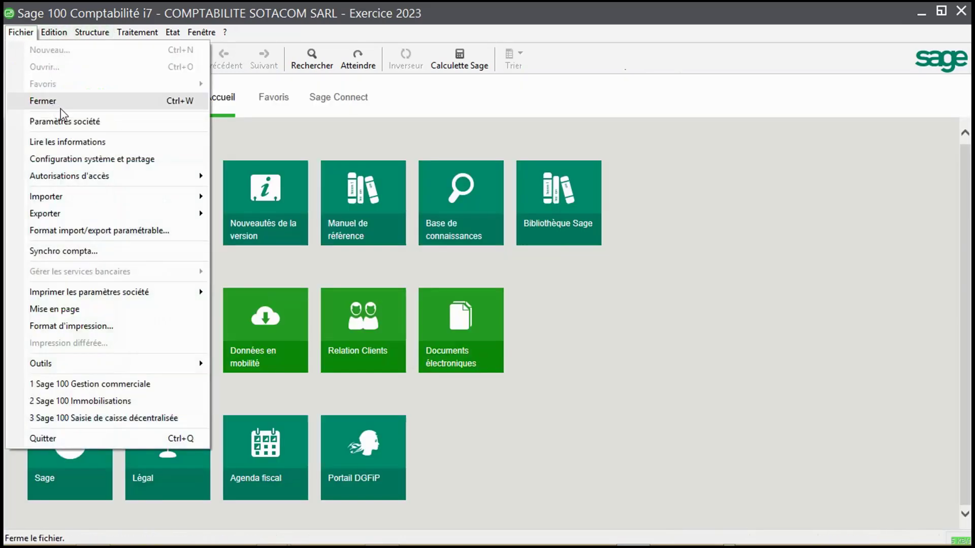
left_click(60, 104)
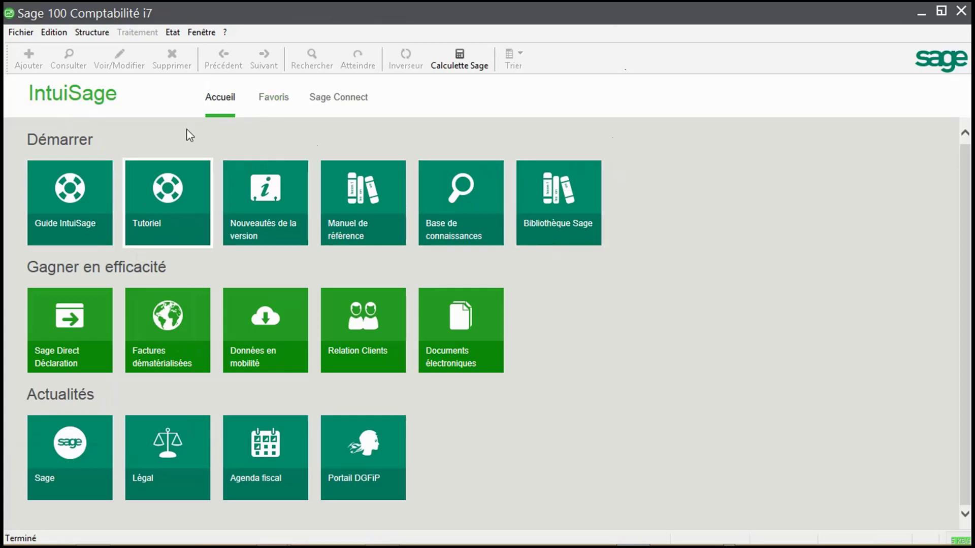
left_click(30, 35)
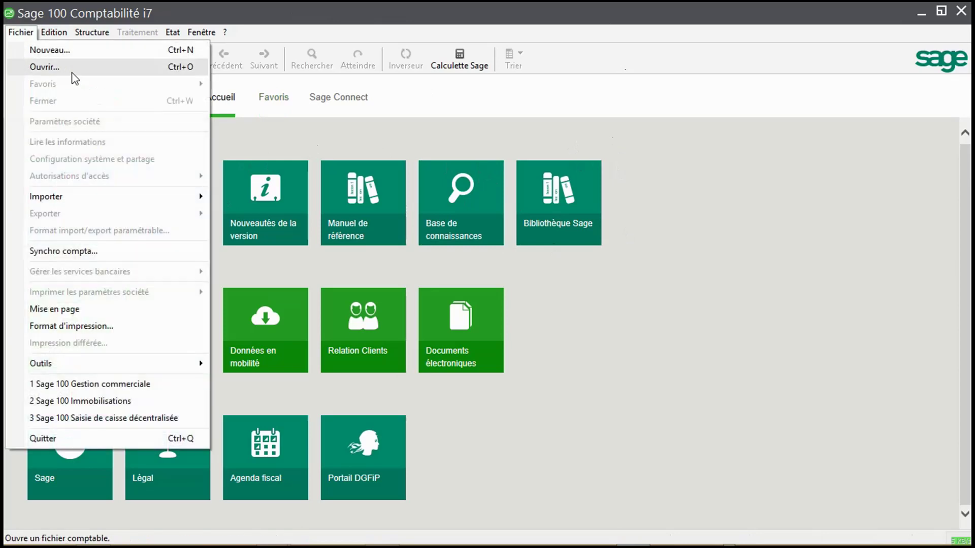
left_click(71, 70)
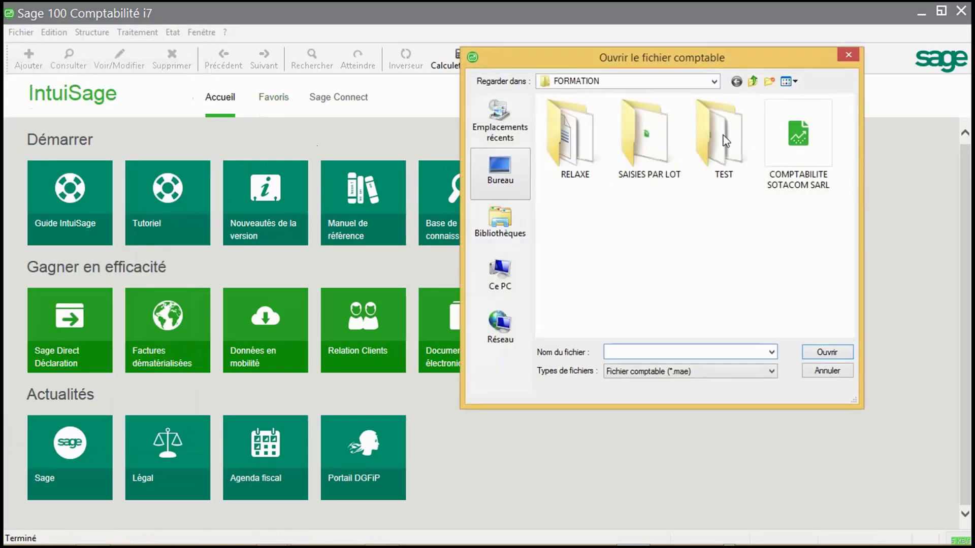
double_click(789, 150)
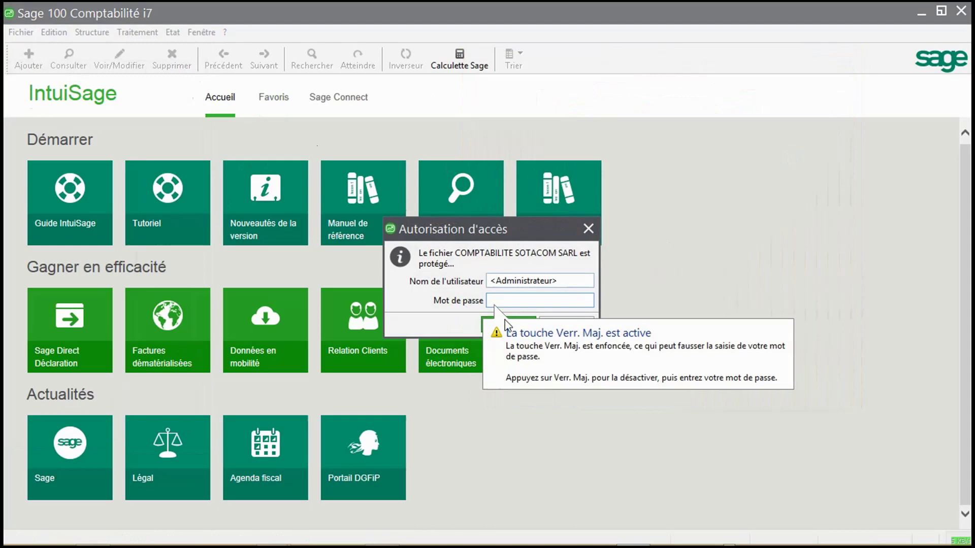
left_click(505, 325)
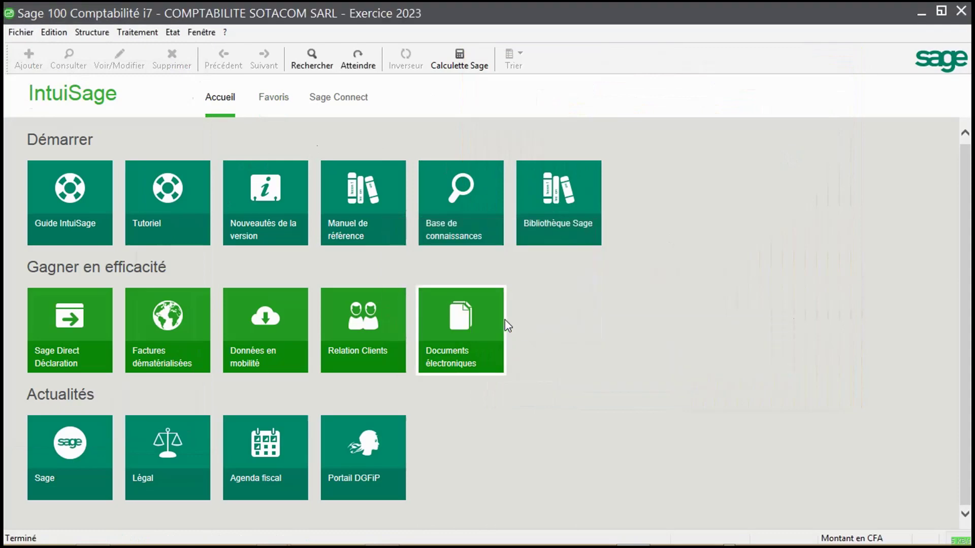
Examine the entries of the main VTE (VENTES) journal for March 2023, including the debit and credit columns, and close it
left_click(155, 33)
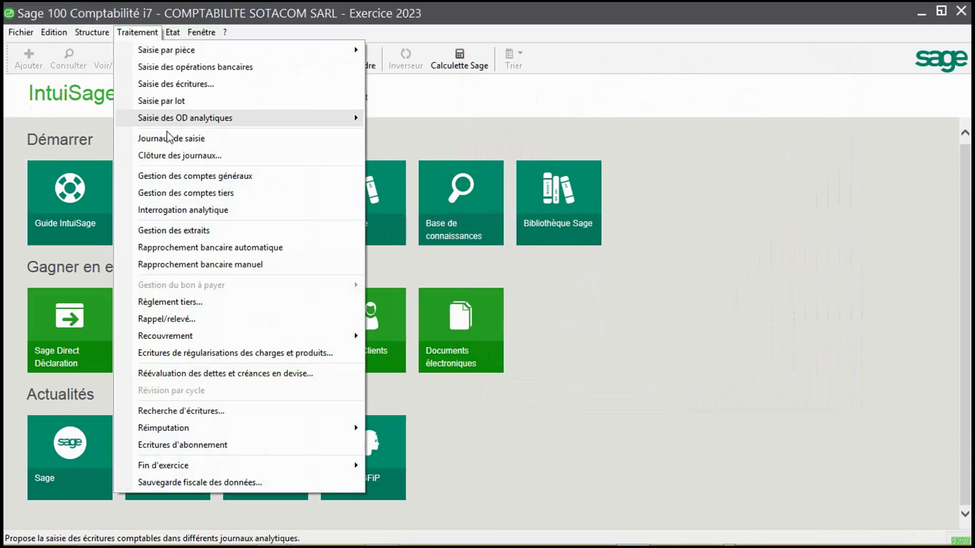
left_click(188, 139)
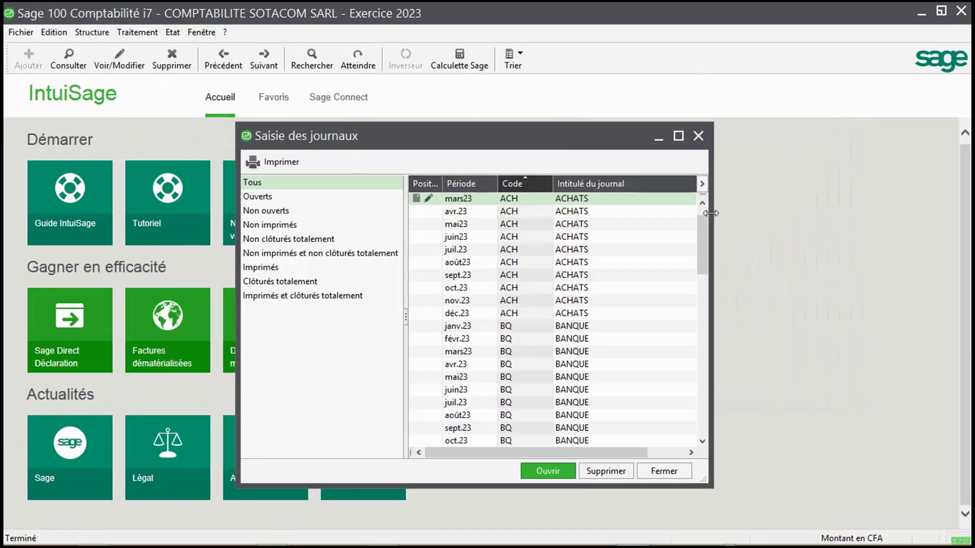
left_click_drag(702, 227, 703, 295)
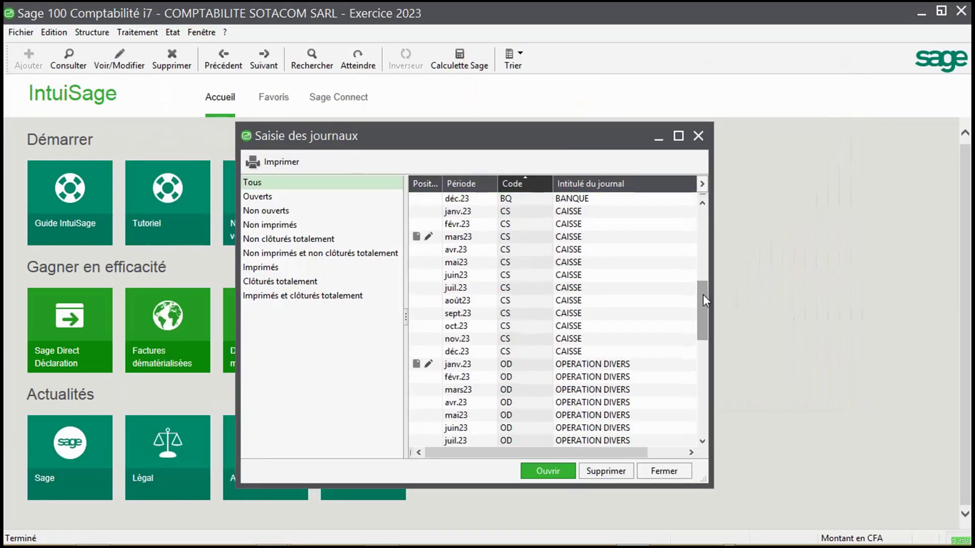
scroll(680, 322, "down", 6)
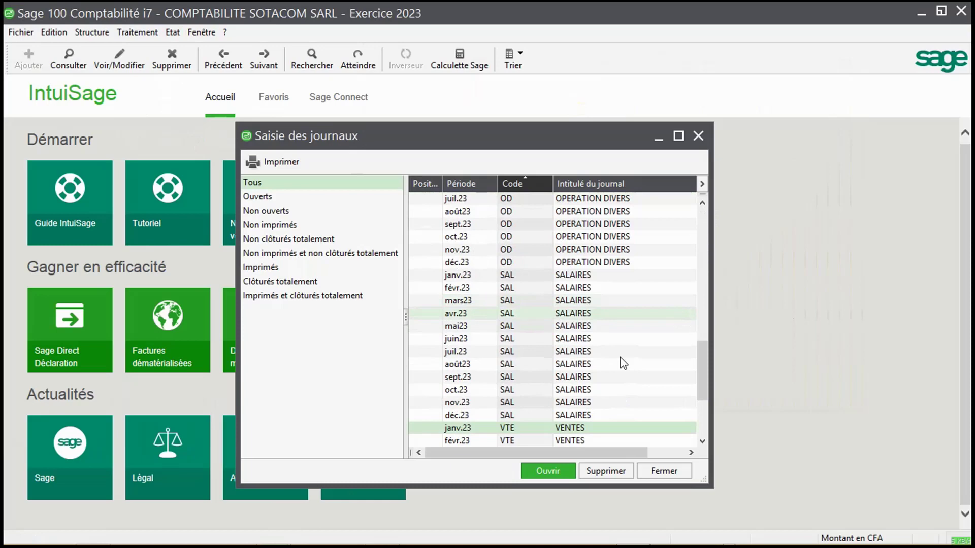
left_click(703, 441)
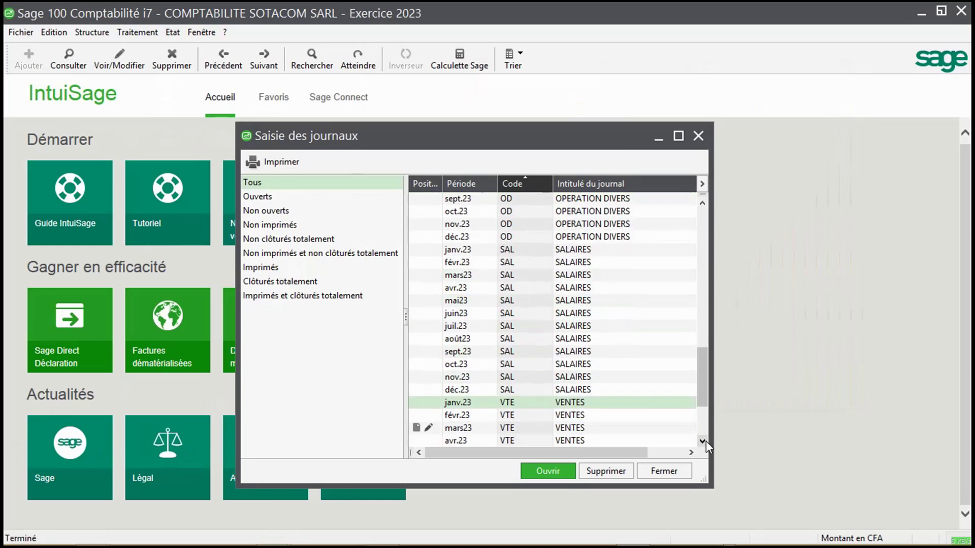
left_click(705, 441)
left_click(548, 417)
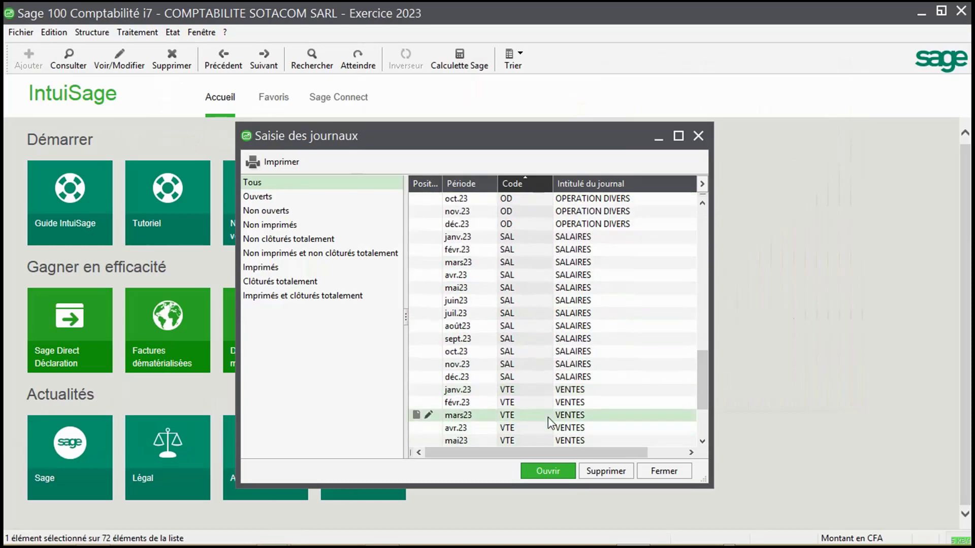
double_click(548, 416)
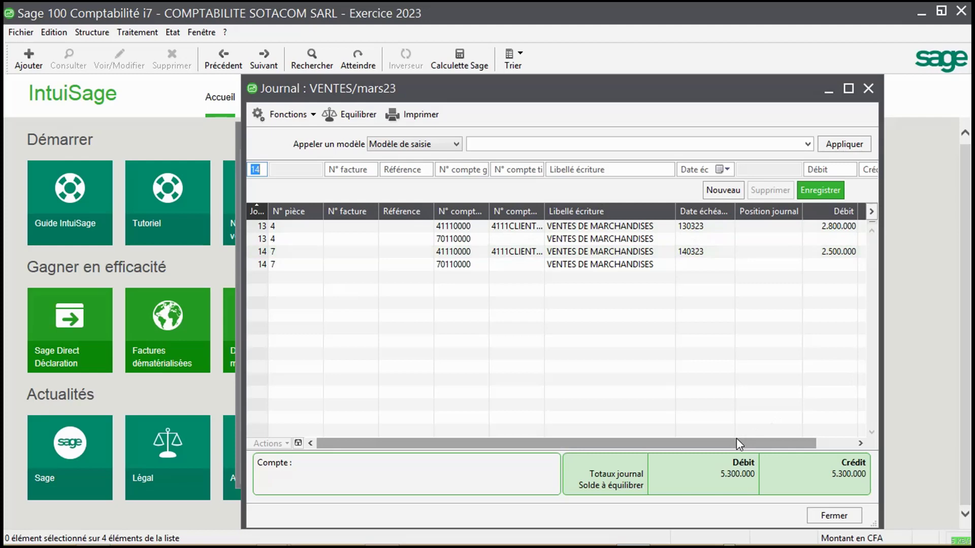
left_click(818, 444)
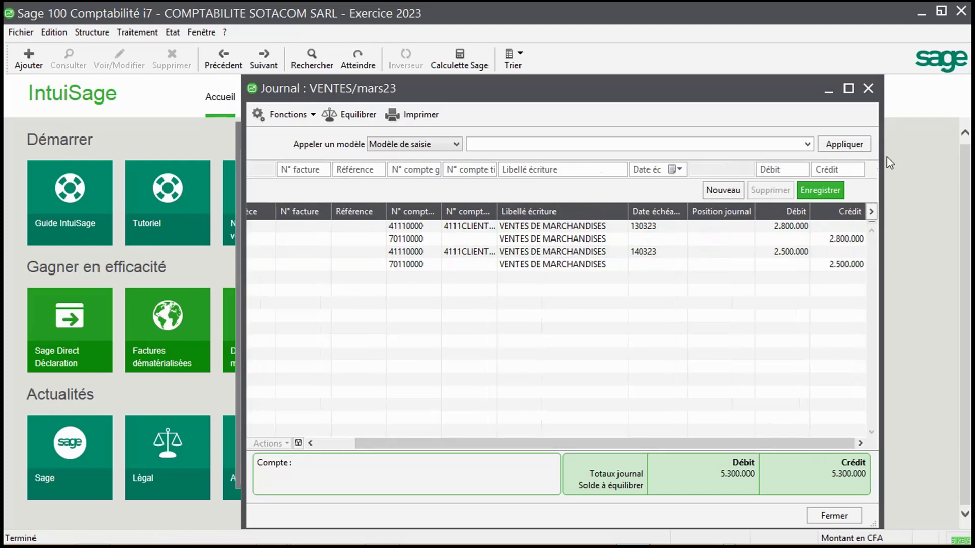
left_click(868, 88)
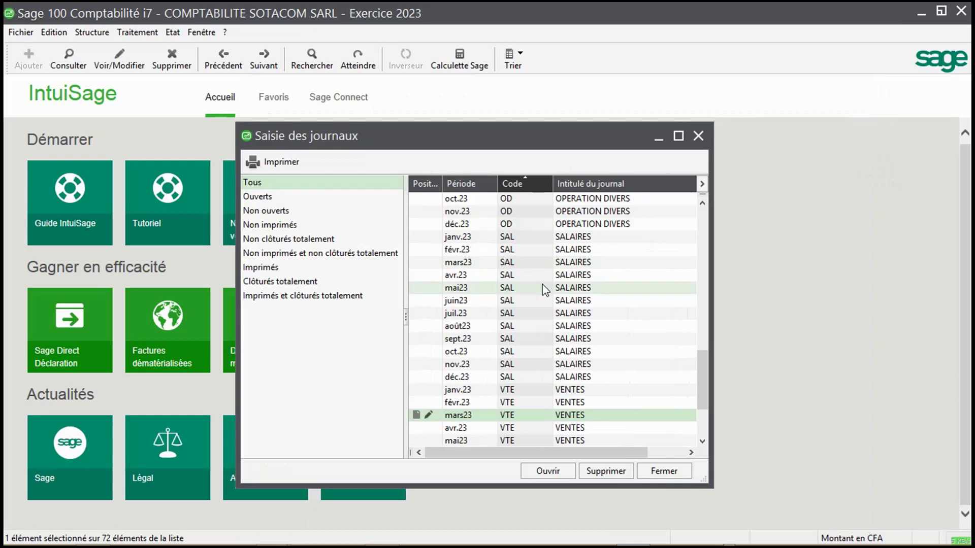
Examine the entries of the main CS (CAISSE) journal for March 2023 and close it
scroll(543, 285, "up", 7)
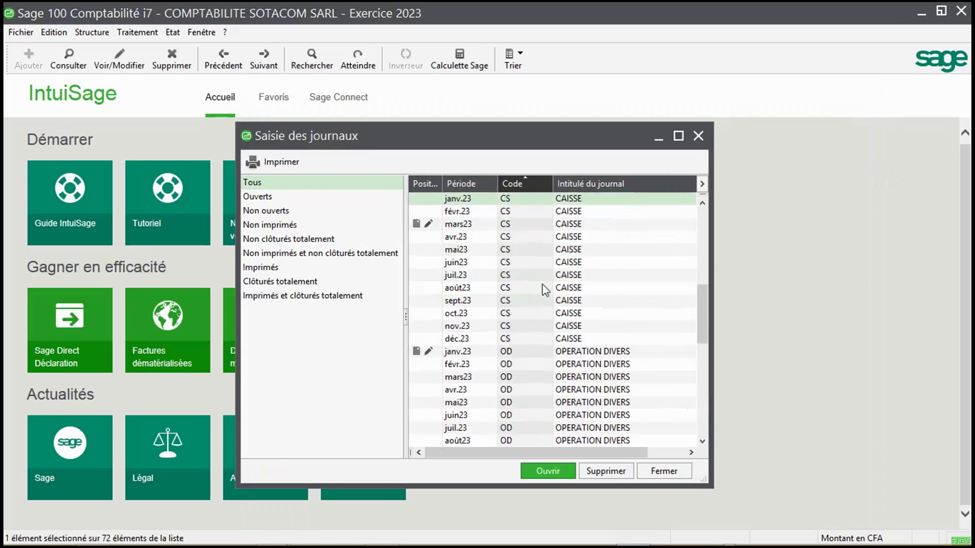
left_click(524, 228)
double_click(525, 228)
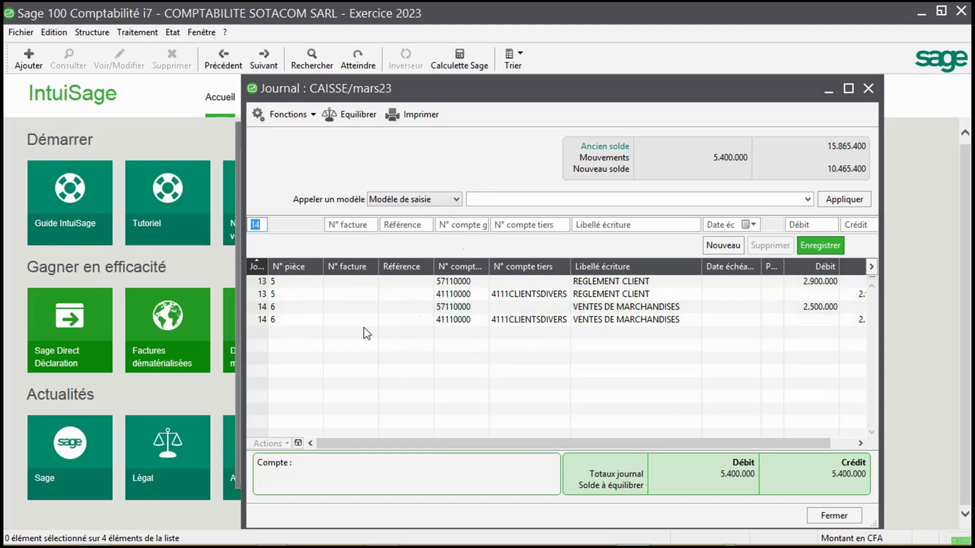
left_click(868, 88)
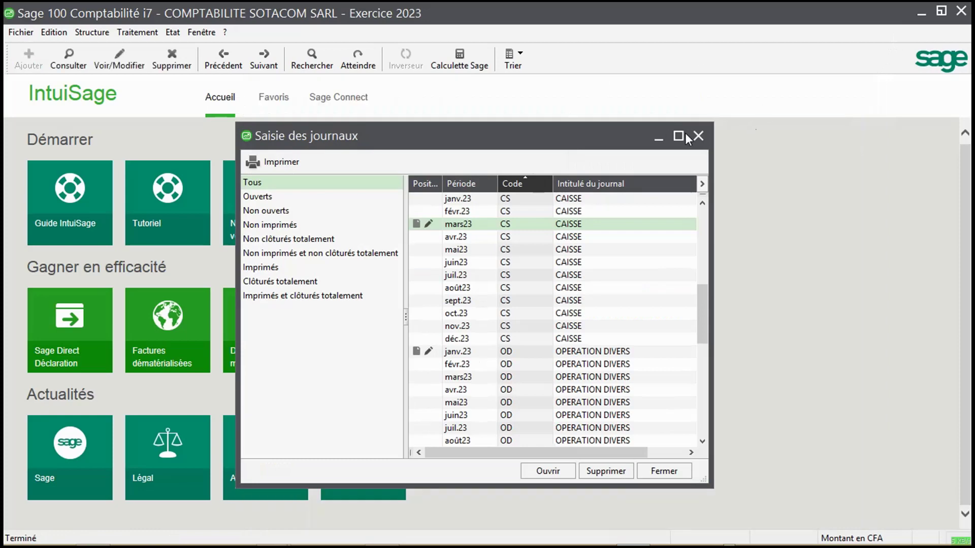
Open the existing batch entry file from the SAISIES PAR LOT folder
left_click(137, 32)
left_click(182, 103)
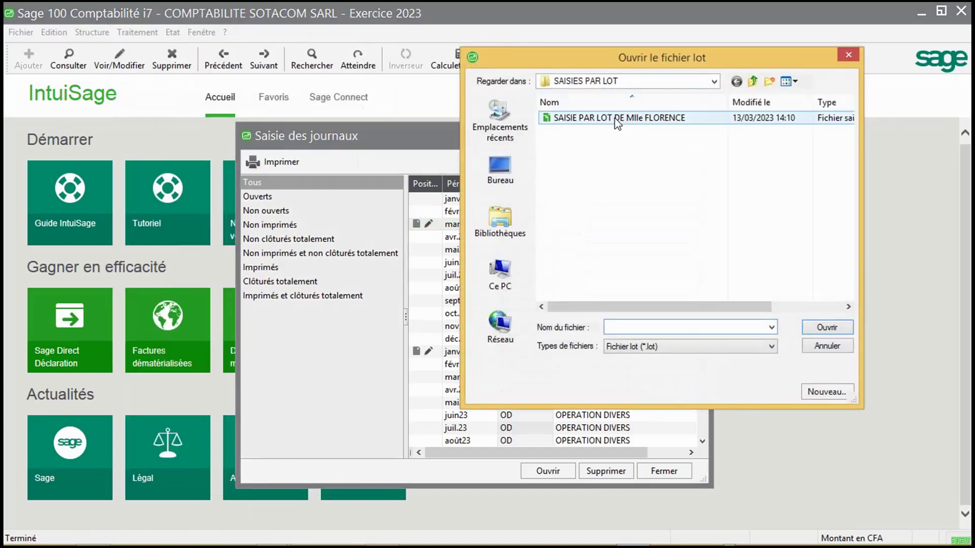
double_click(616, 119)
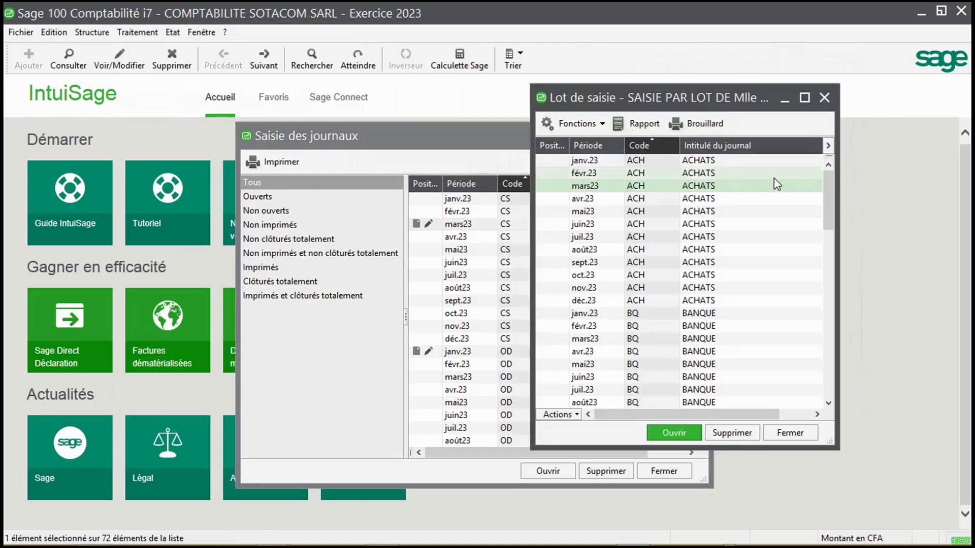
Post the batch's March 2023 VTE (VENTES) journal to the accounts, deleting the updated entries and sending the numbering report to print preview
left_click_drag(828, 191, 820, 354)
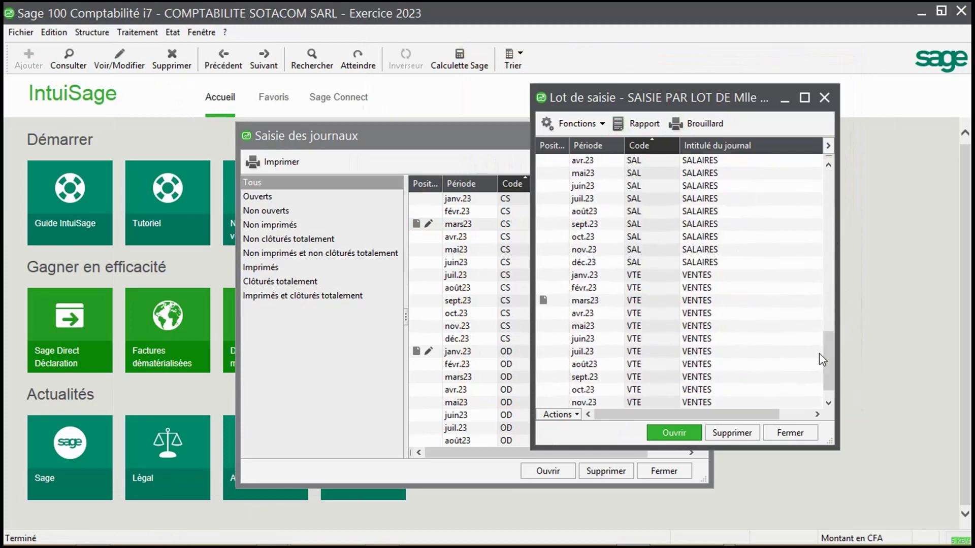
left_click(614, 303)
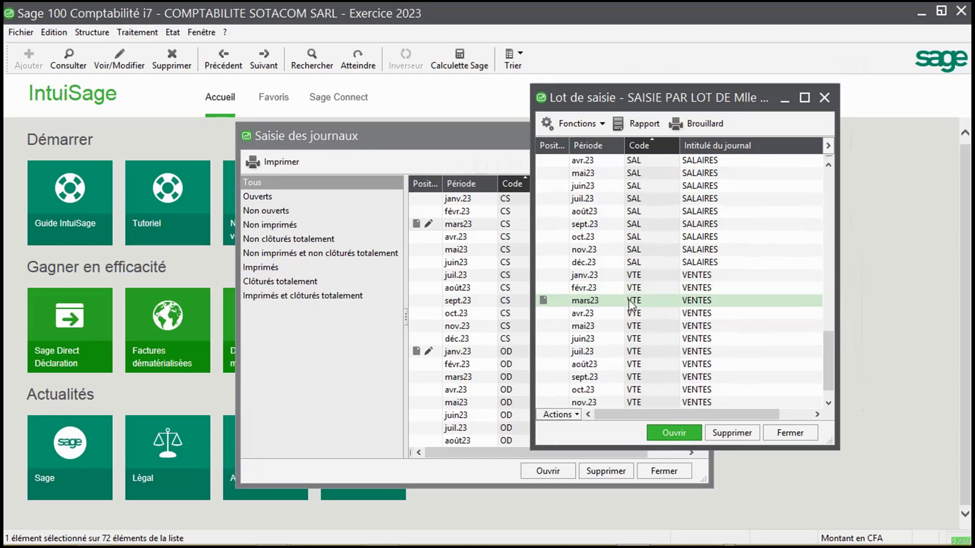
left_click(577, 416)
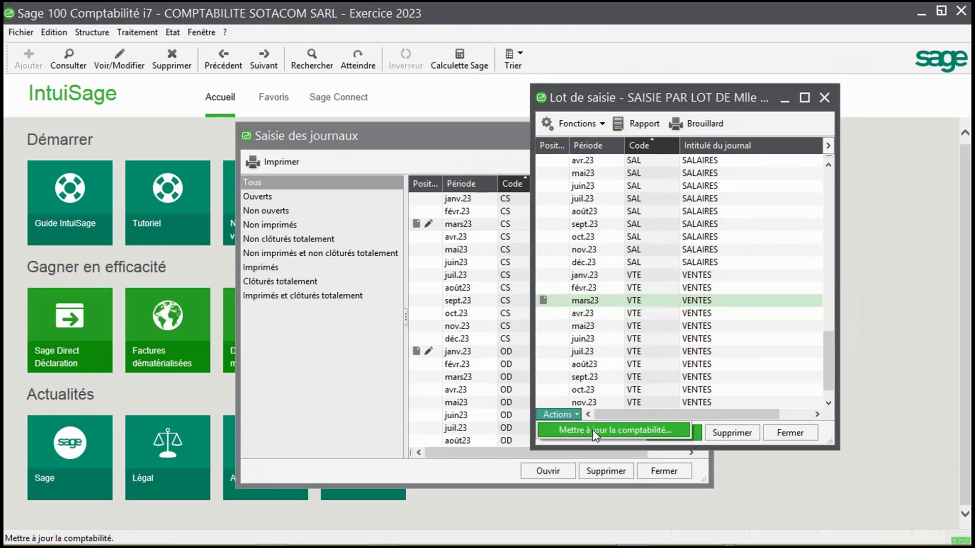
left_click(596, 432)
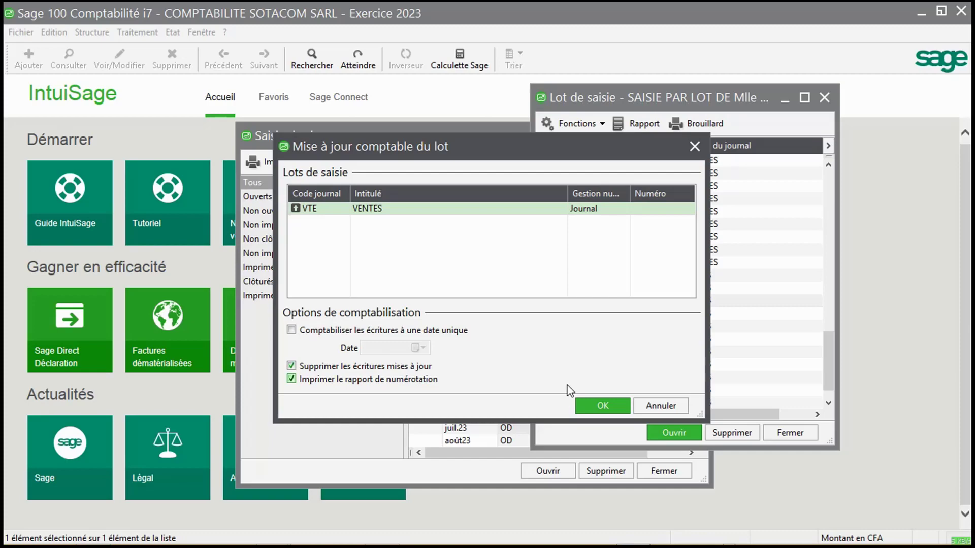
left_click(601, 405)
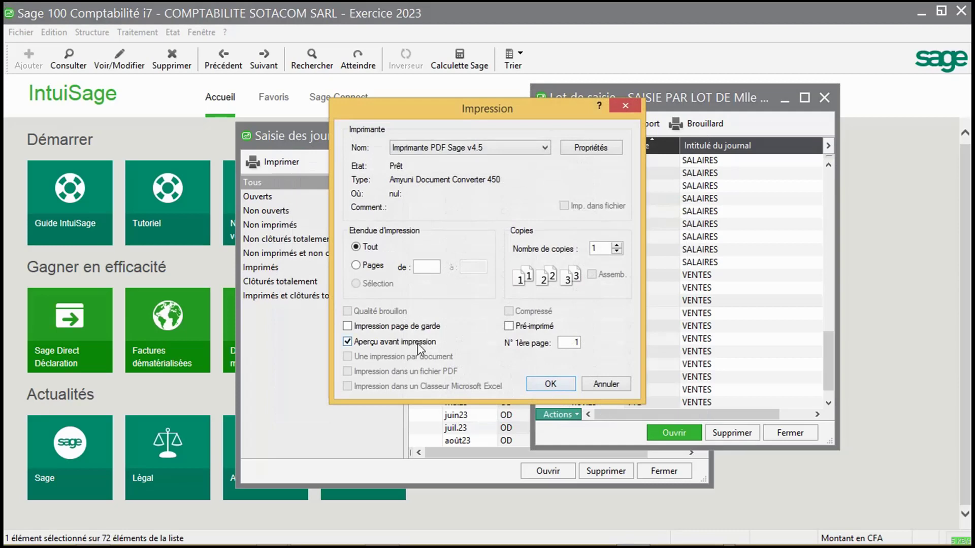
left_click(551, 384)
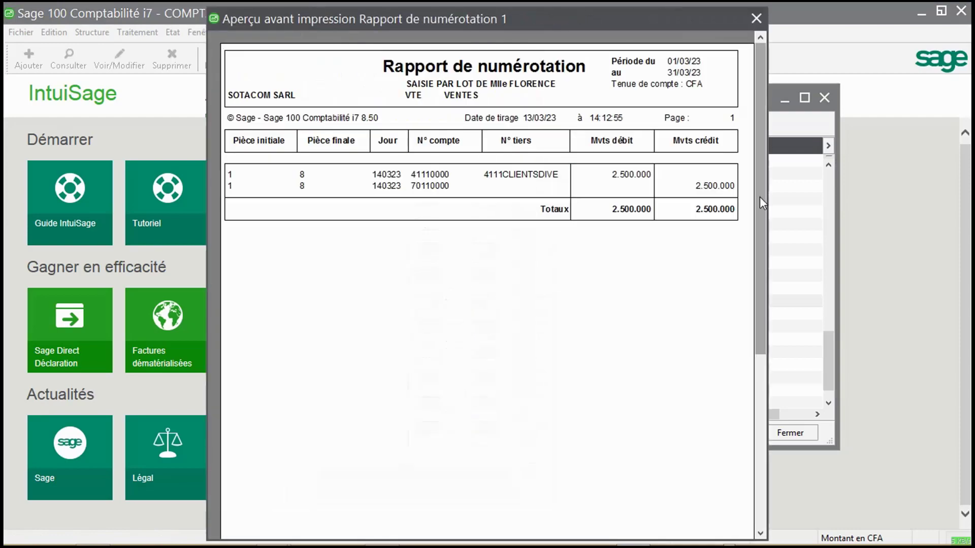
Review the numbering report of the VENTES journal and close the preview
scroll(760, 196, "down", 2)
scroll(748, 162, "up", 2)
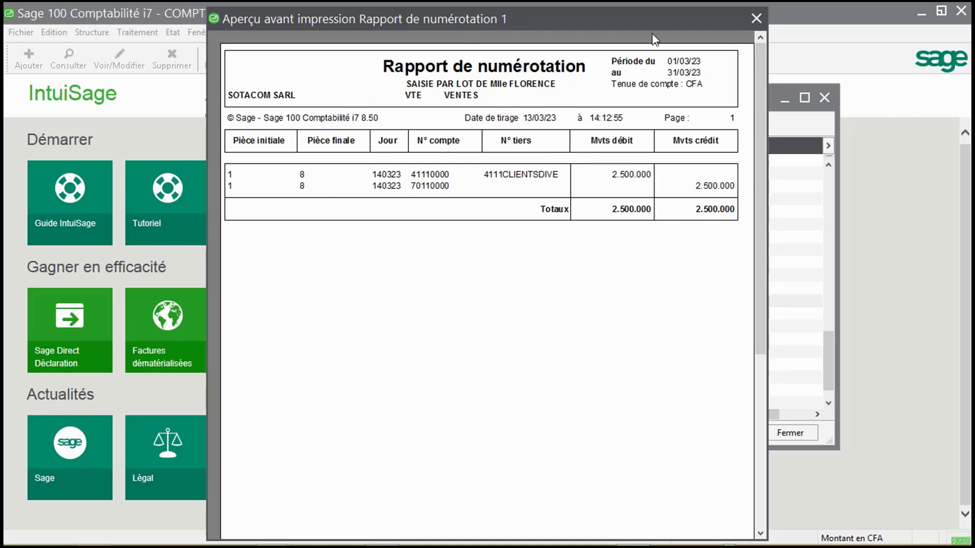
left_click(756, 19)
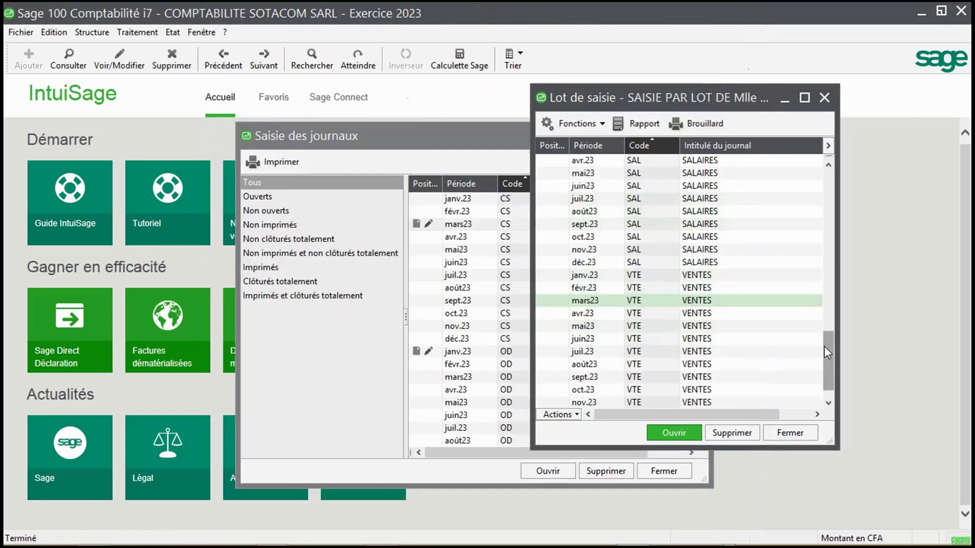
Check the entries of the batch's March 2023 CS (CAISSE) journal and close it
left_click_drag(825, 347, 827, 238)
double_click(624, 288)
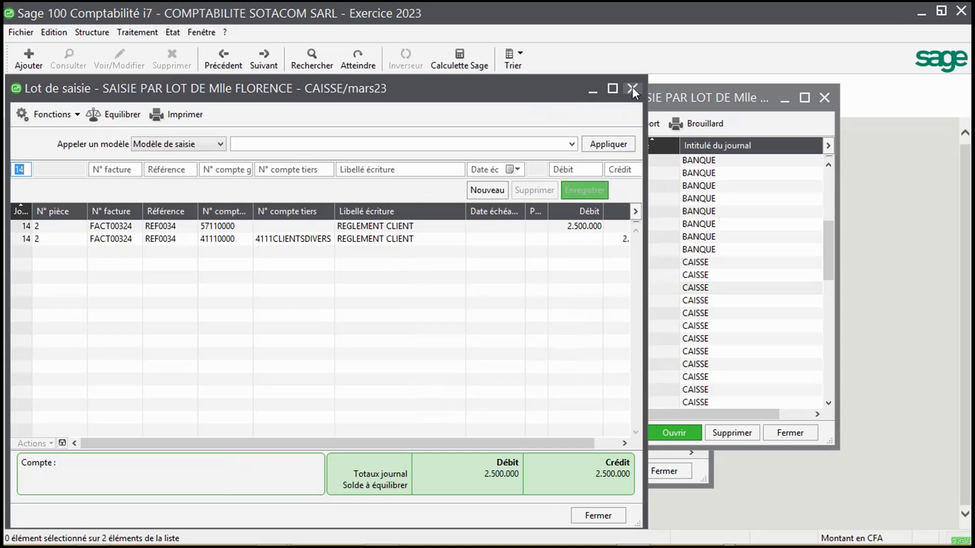
left_click(632, 89)
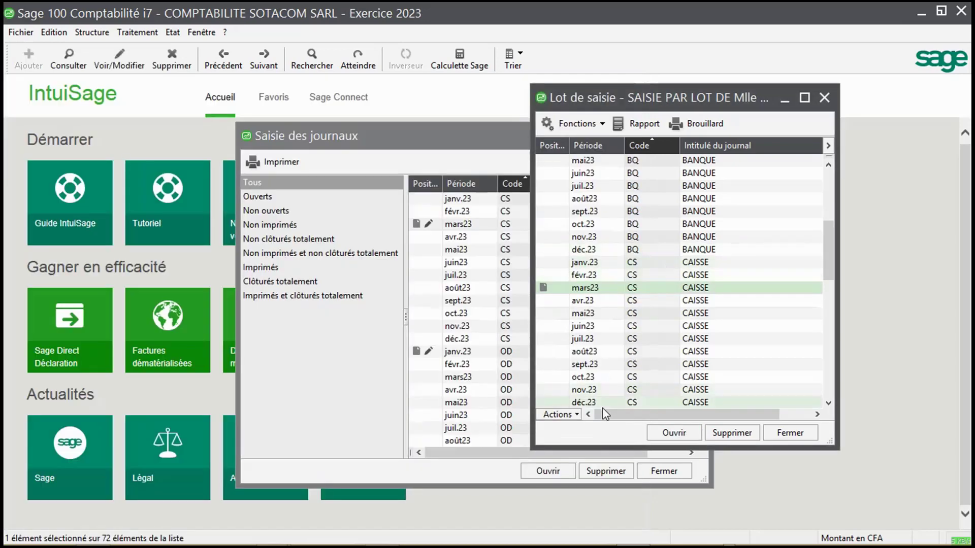
Post the batch's March 2023 CAISSE journal to the accounts, deleting the updated entries, and review its numbering report in an enlarged preview
left_click(558, 415)
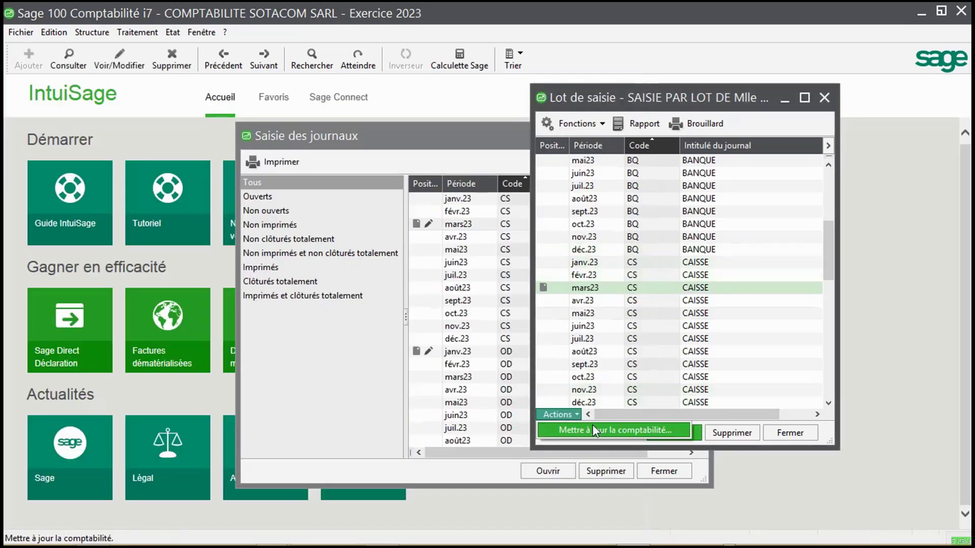
left_click(593, 430)
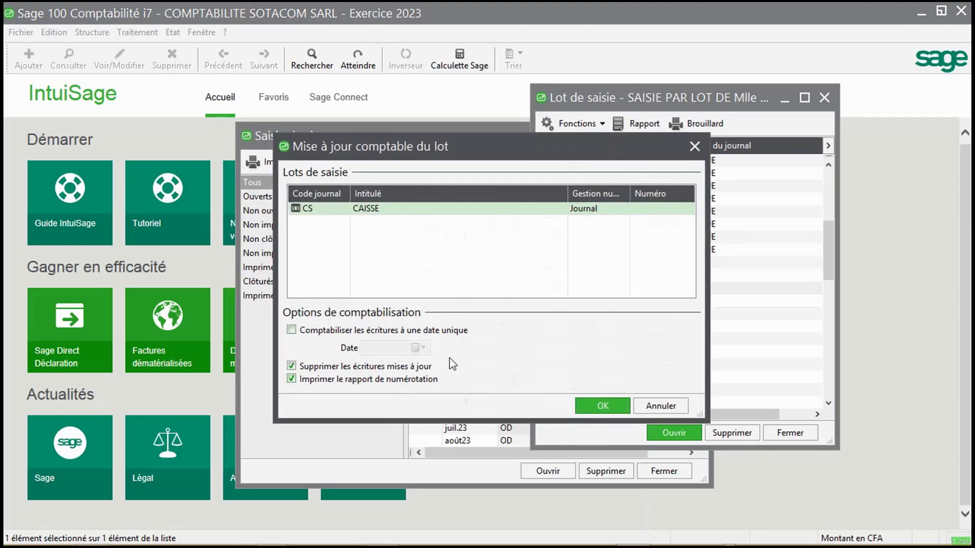
left_click(604, 407)
left_click(572, 386)
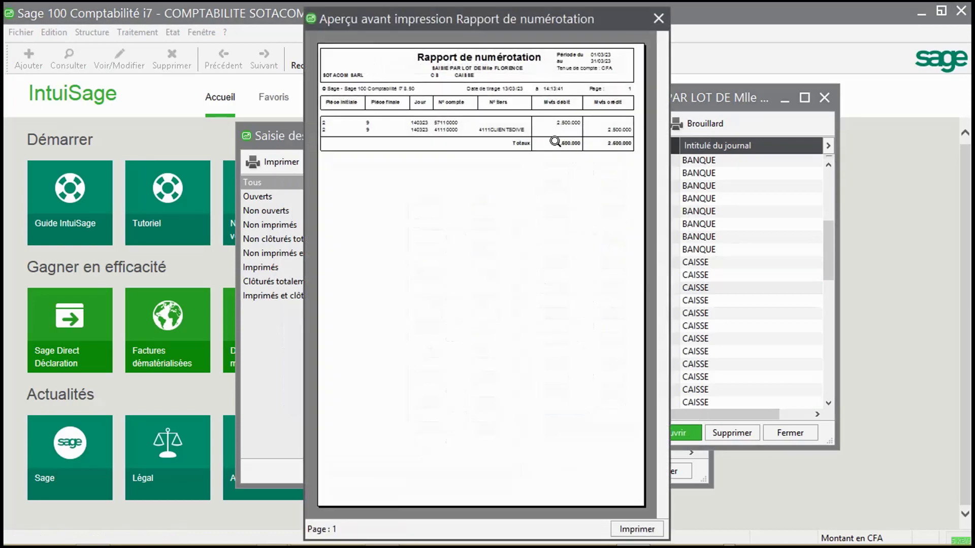
left_click(555, 141)
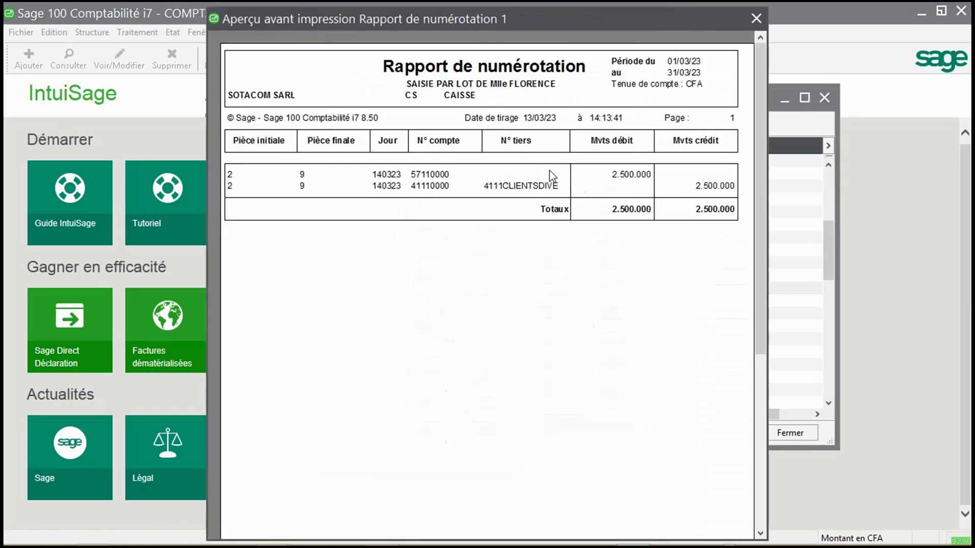
left_click(756, 19)
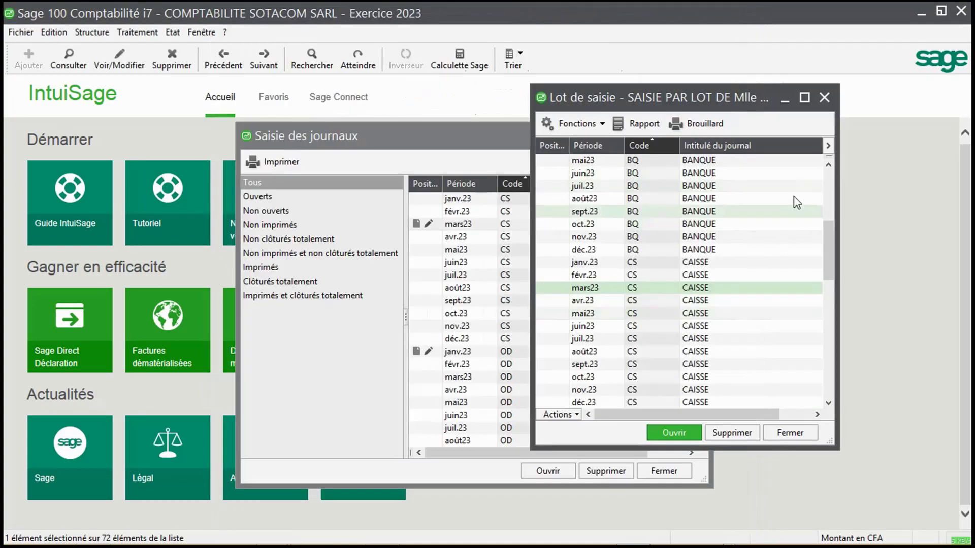
Look through the batch's journal list for journals that still hold entries, and close the batch
left_click_drag(829, 248, 837, 311)
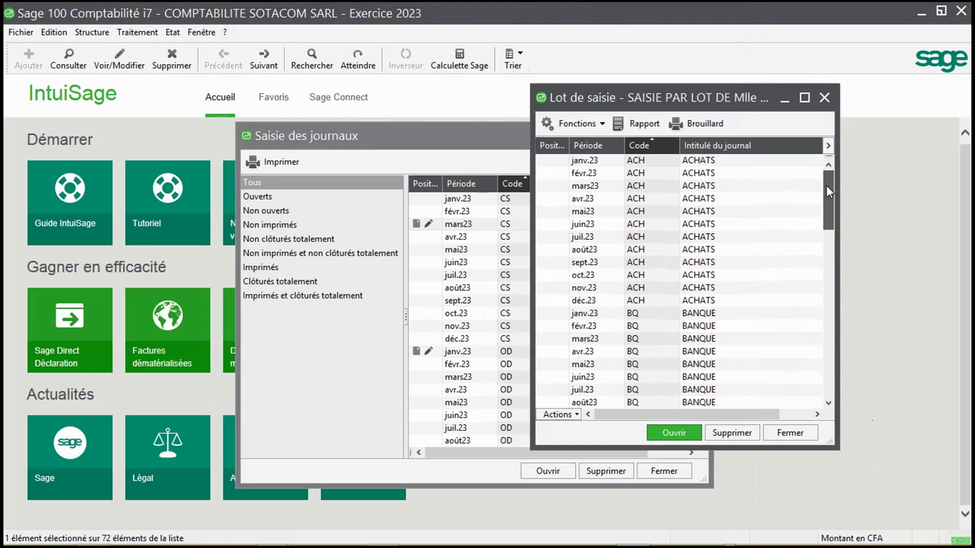
left_click_drag(826, 193, 830, 241)
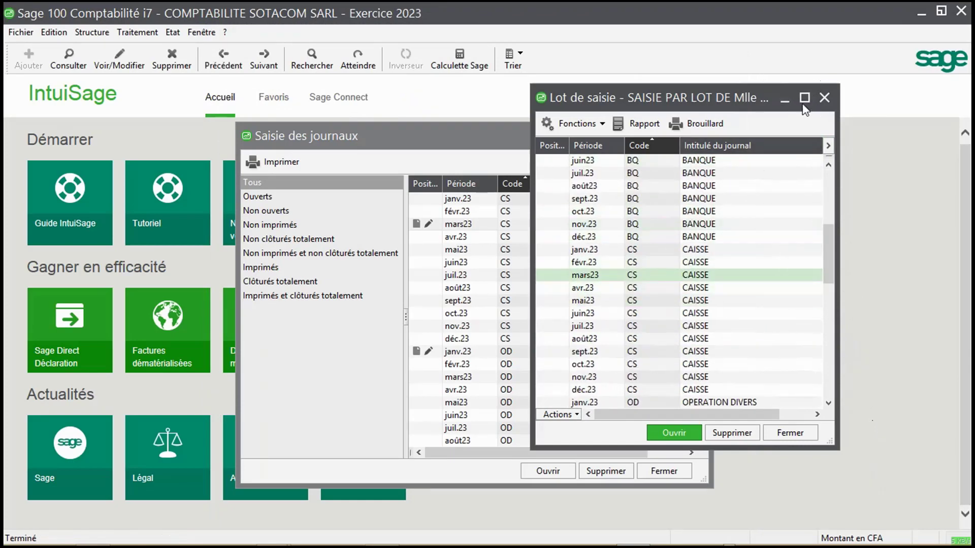
left_click(823, 98)
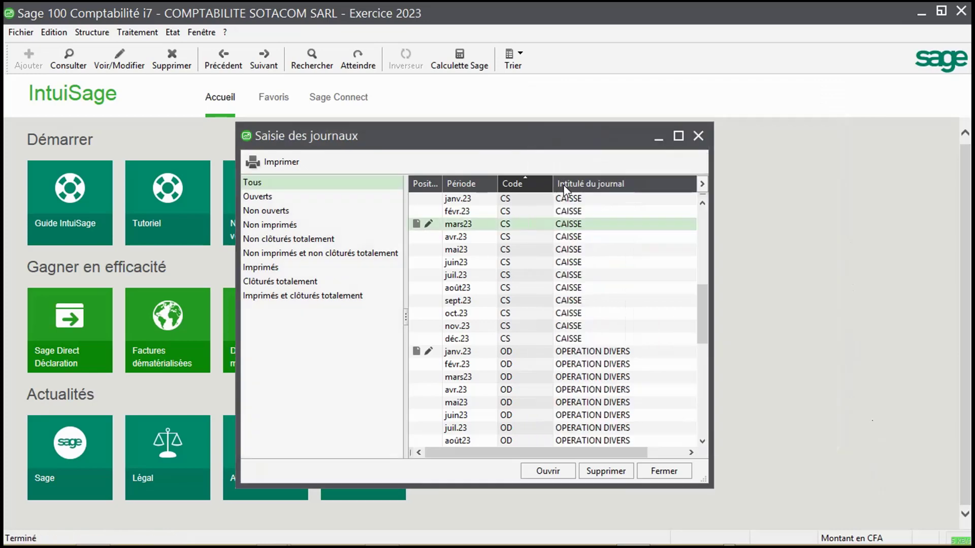
Examine the main March 2023 CAISSE journal at full window size for the posted batch entries, and close it
double_click(488, 229)
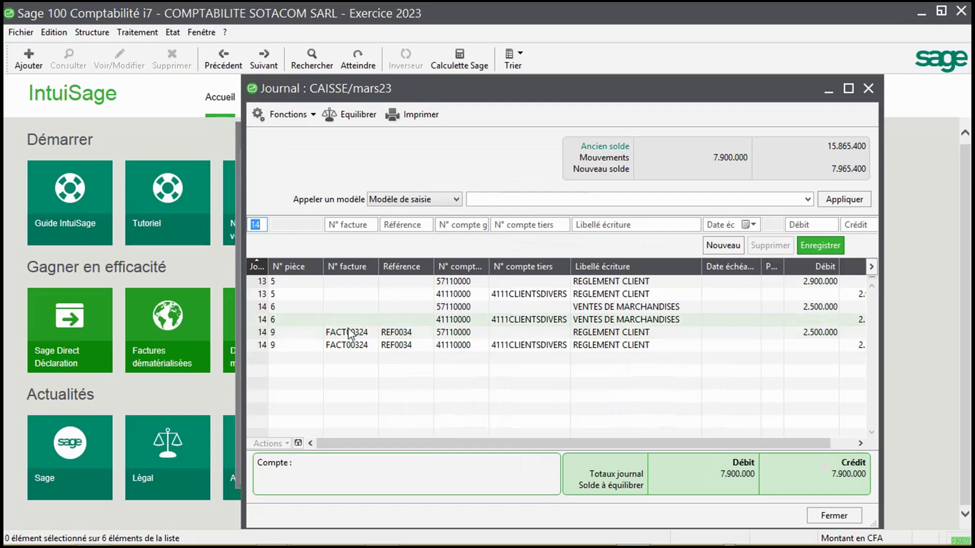
left_click(849, 89)
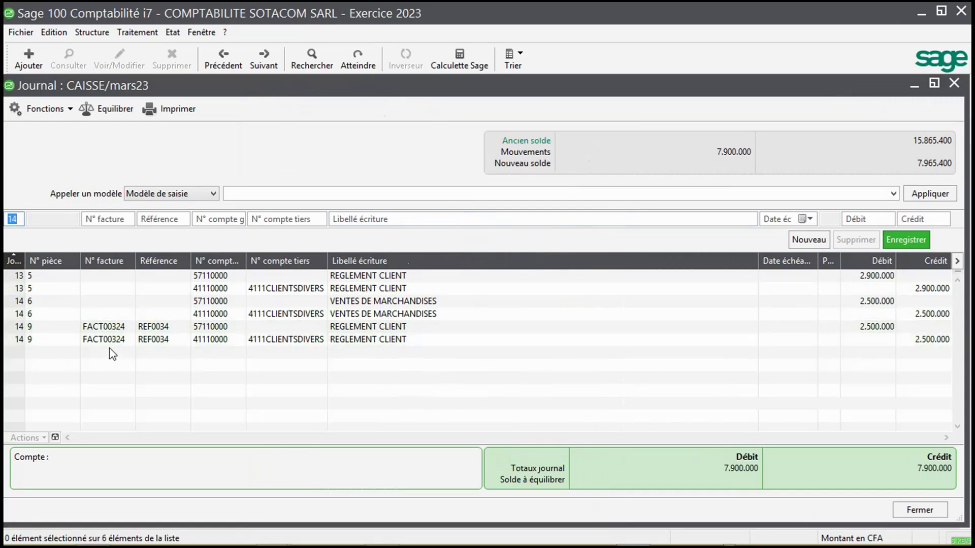
left_click(954, 84)
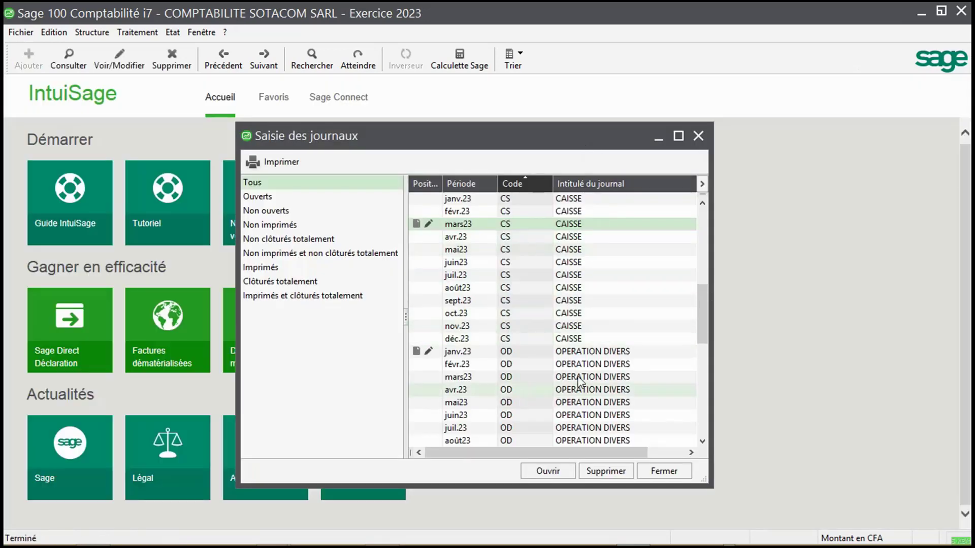
Open the main VTE (VENTES) journal for March 2023 at full window size and widen its third-party account column
scroll(511, 444, "down", 6)
left_click(549, 429)
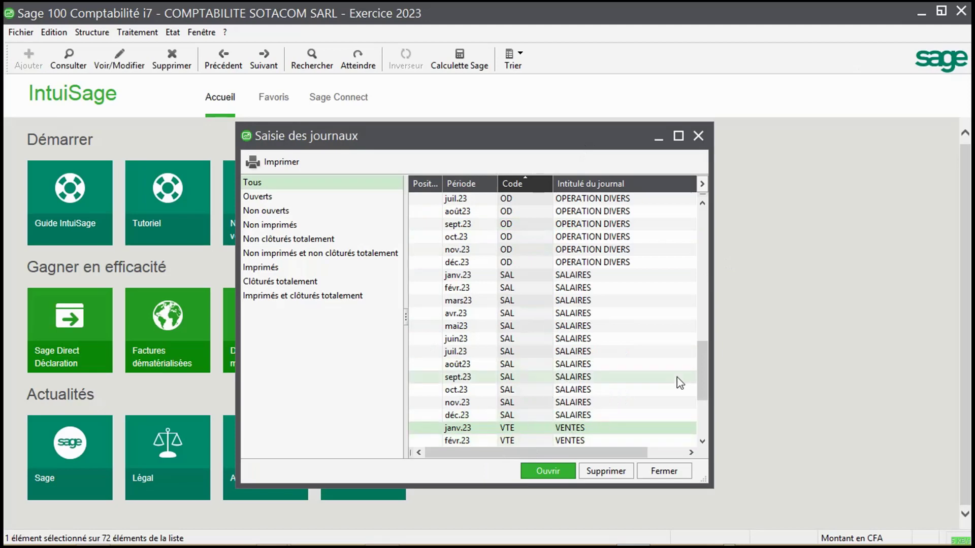
left_click_drag(702, 375, 704, 409)
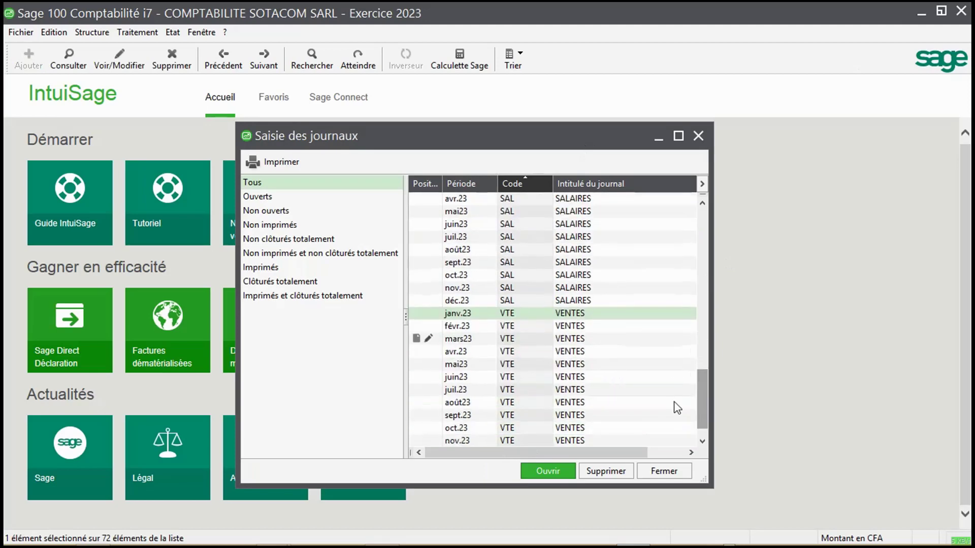
double_click(557, 341)
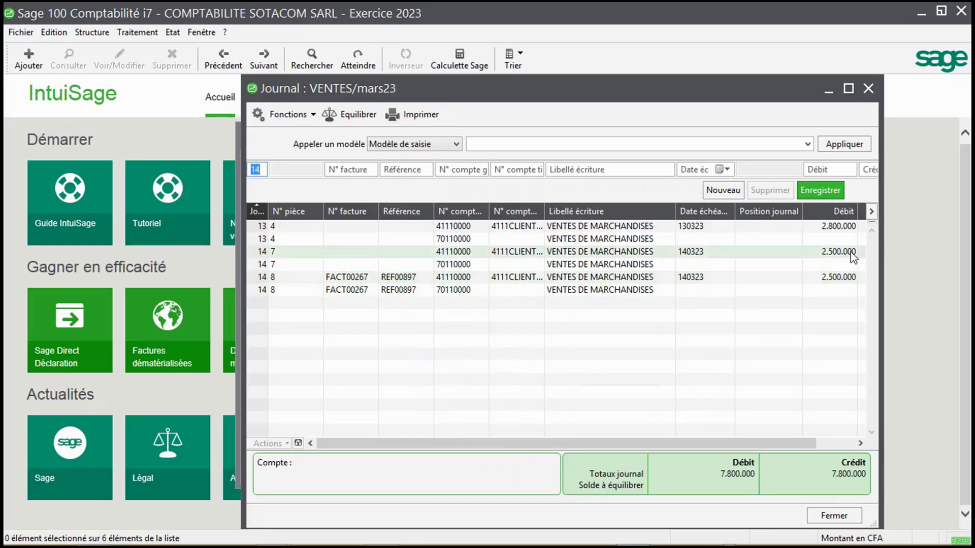
left_click(846, 88)
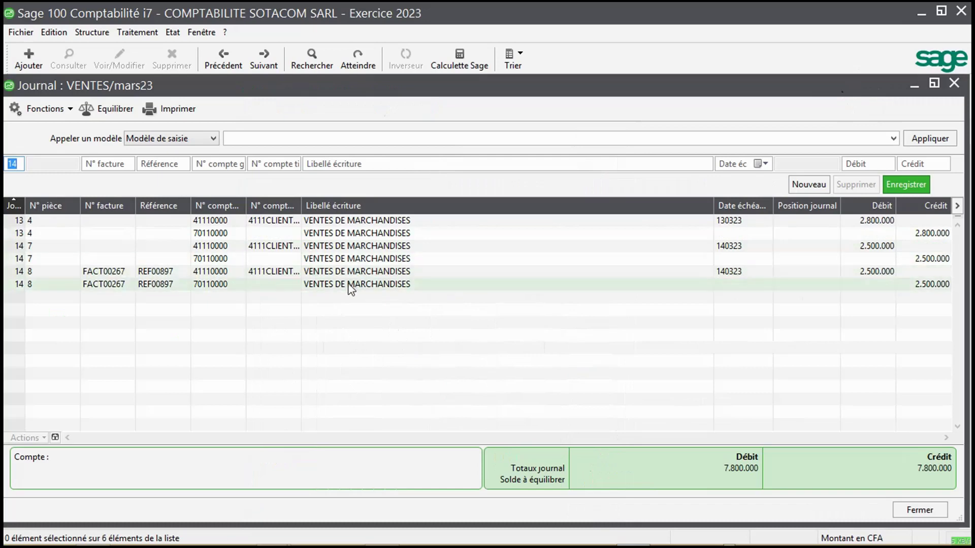
left_click_drag(298, 204, 325, 206)
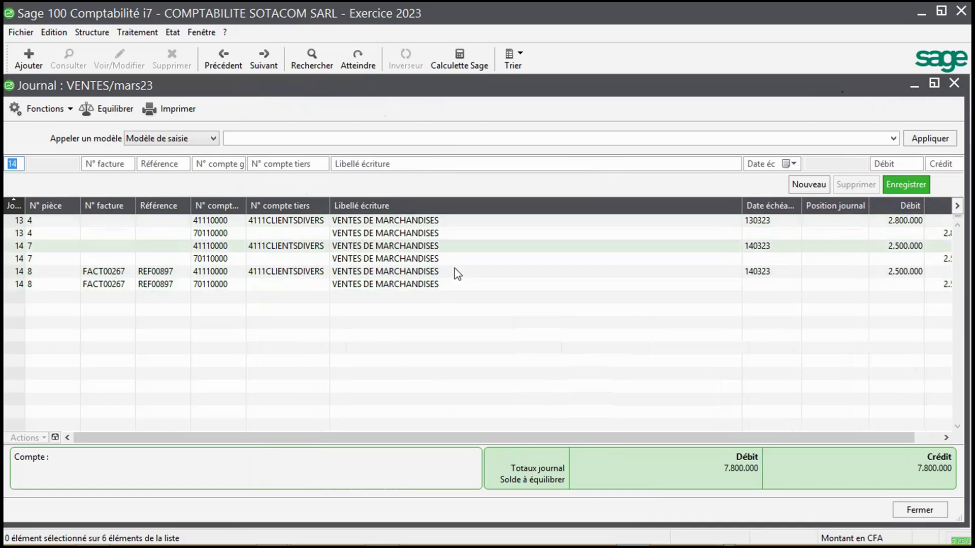
Examine the posted sales entries across all columns of the VENTES journal, from piece number to debit and credit
left_click_drag(772, 437, 858, 456)
scroll(738, 431, "left", 3)
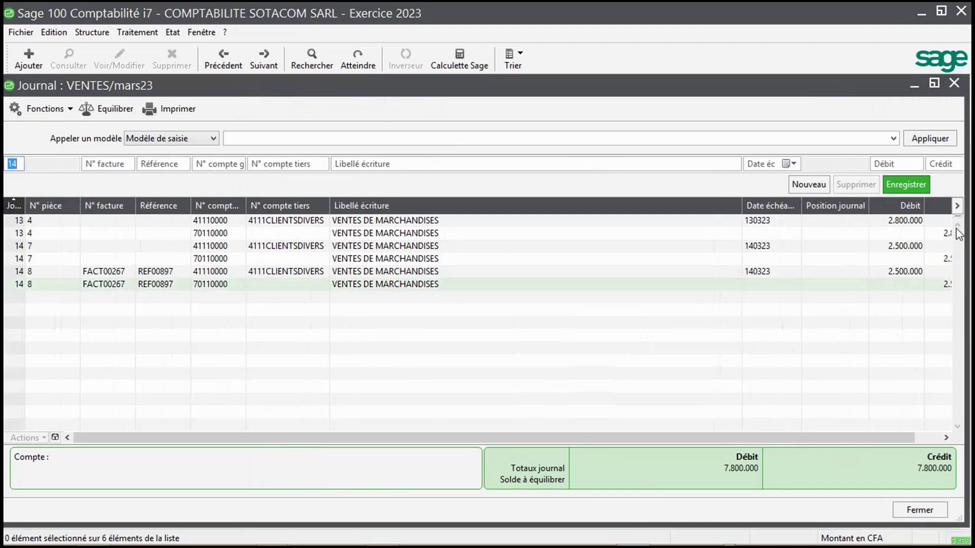
left_click_drag(865, 435, 906, 448)
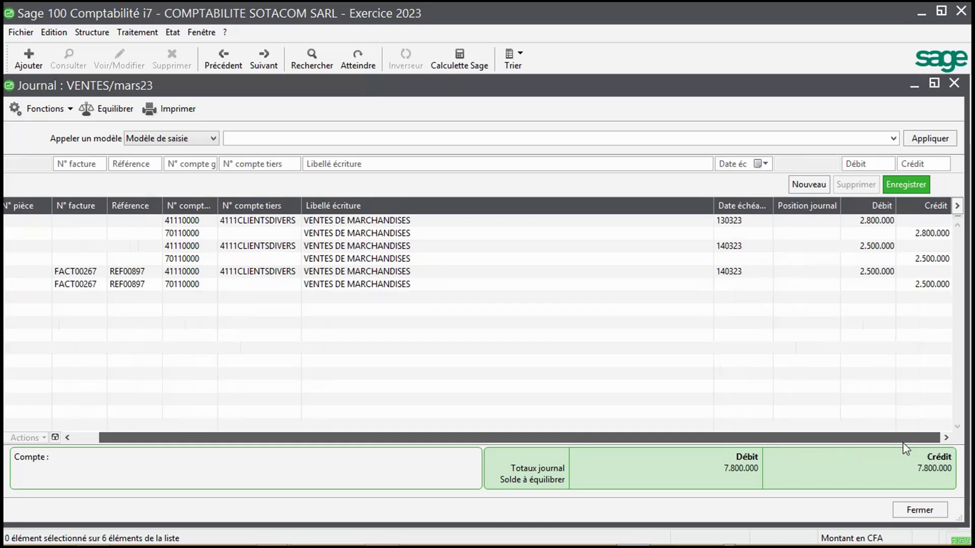
left_click_drag(878, 447, 777, 441)
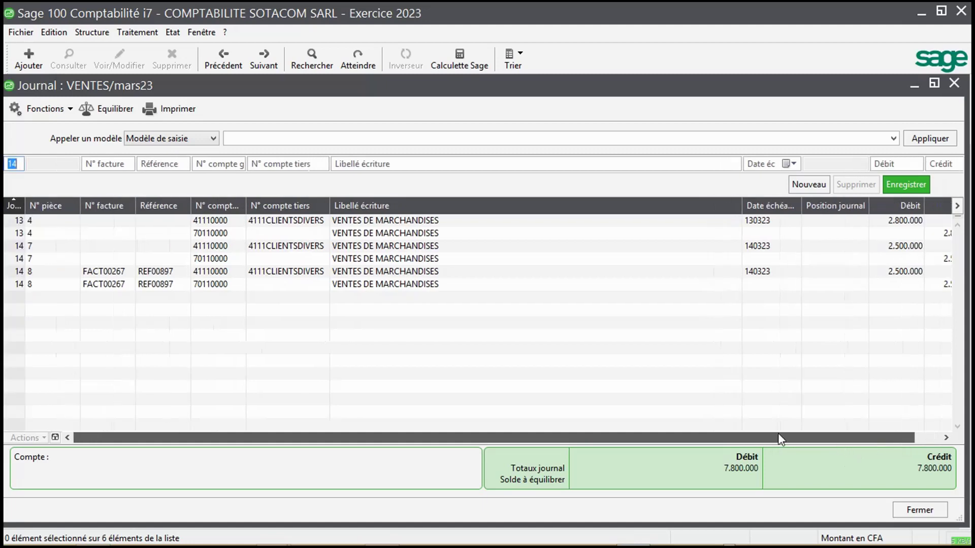
left_click_drag(872, 436, 880, 438)
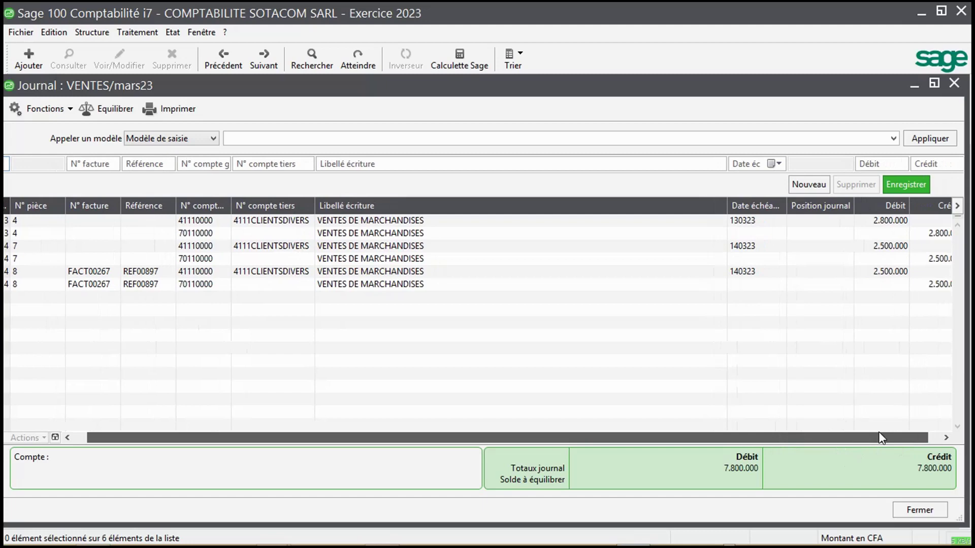